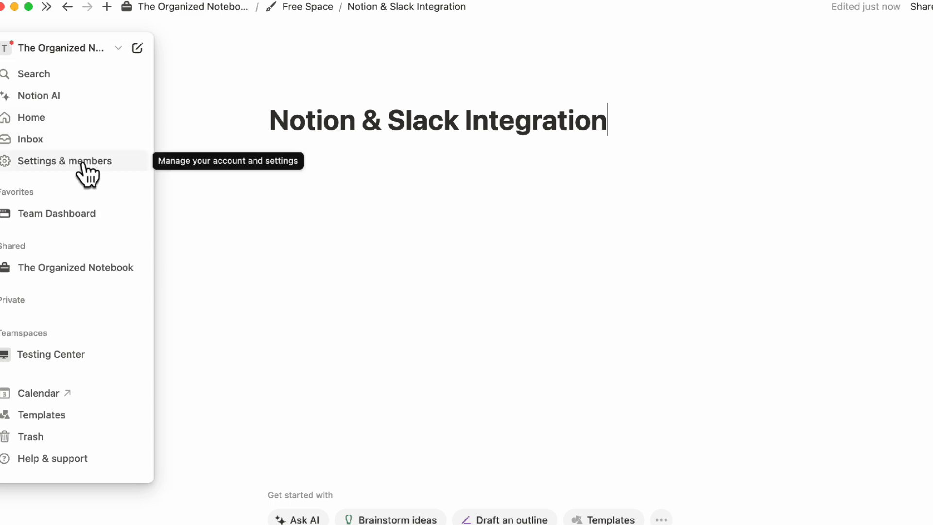
Open the workspace Connections settings and go to the connections gallery
left_click(87, 161)
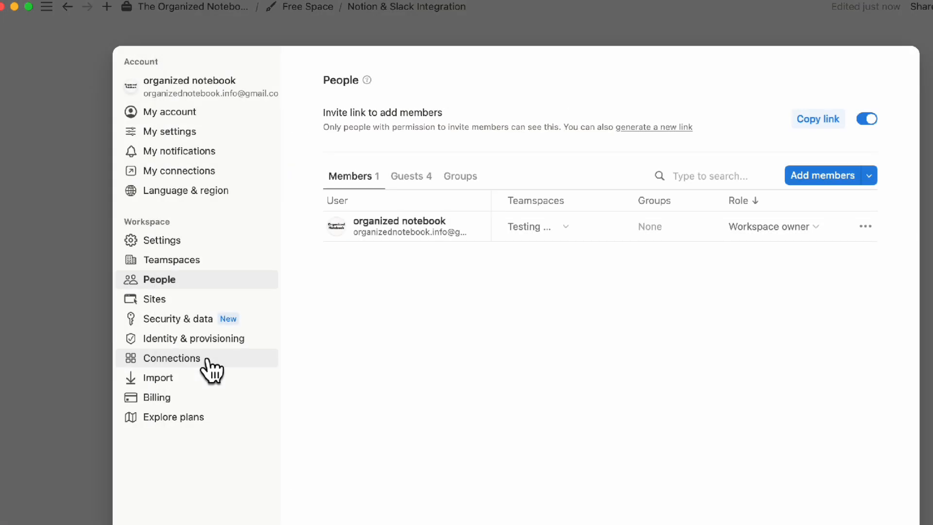
left_click(208, 362)
scroll(610, 514, "down", 10)
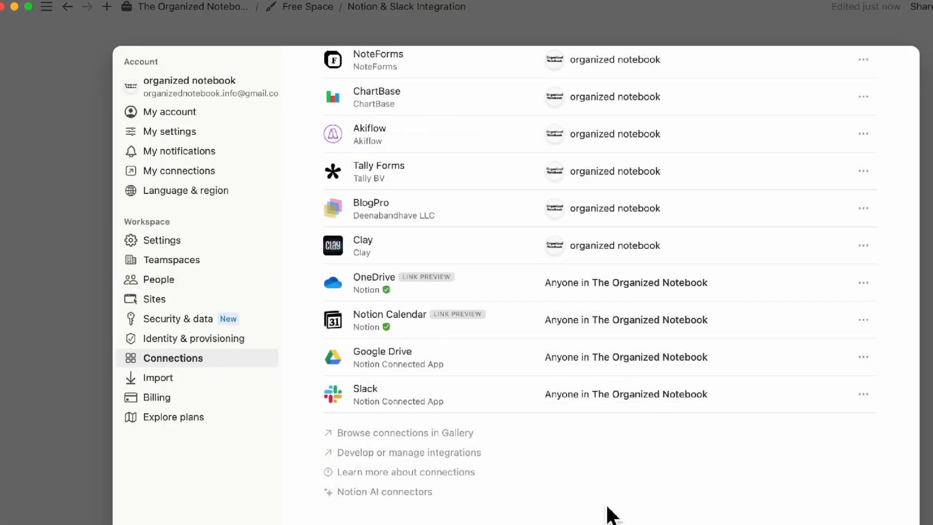
left_click(452, 440)
scroll(520, 413, "down", 5)
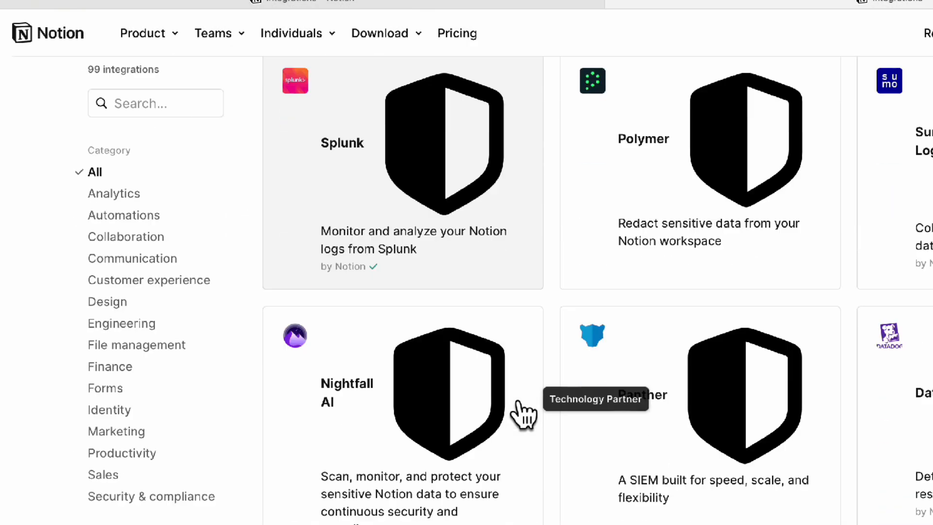
Search the integrations gallery for slack and open the Slack integration
left_click(141, 99)
type("slack")
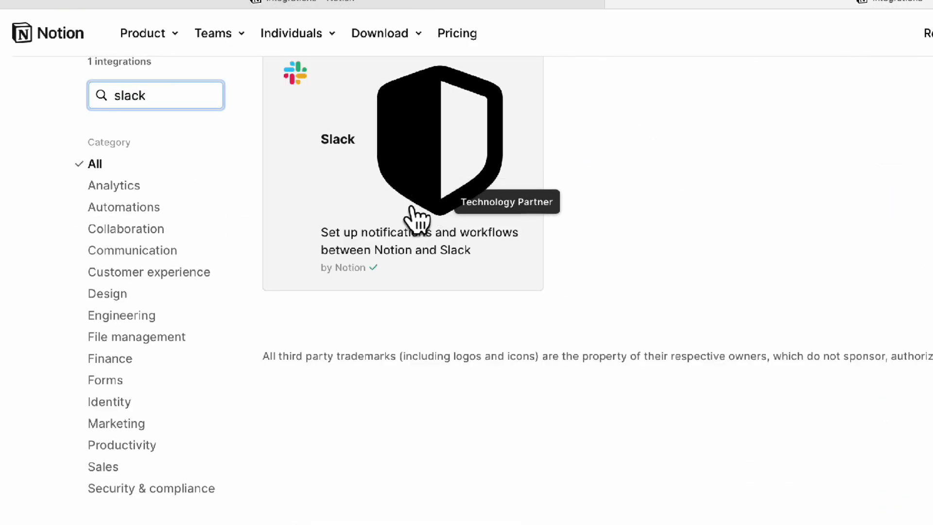
left_click(397, 179)
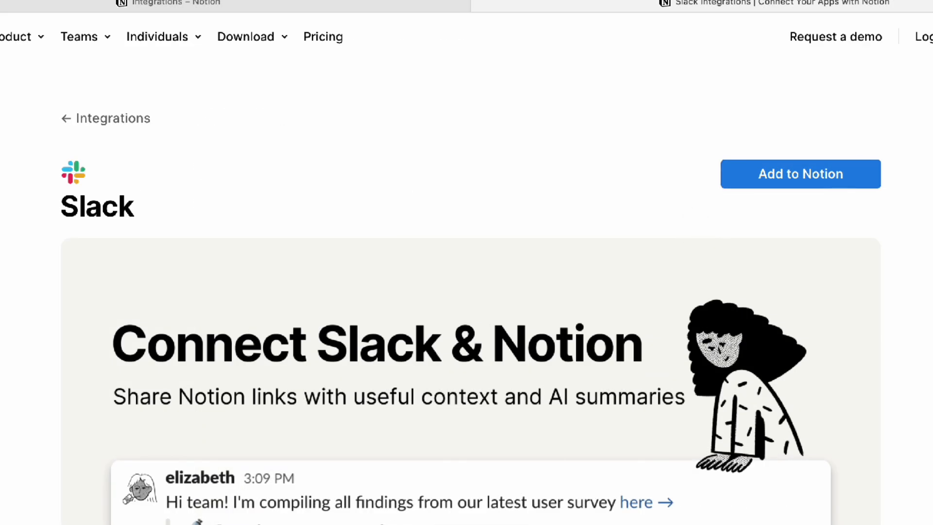
Add Slack to Notion, sign in with the Google account, and allow both permission requests
left_click(803, 182)
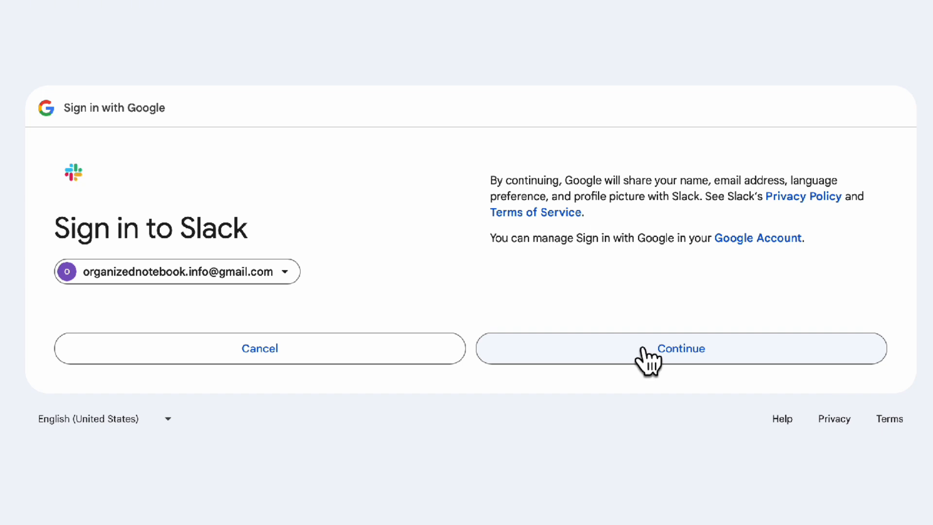
left_click(648, 357)
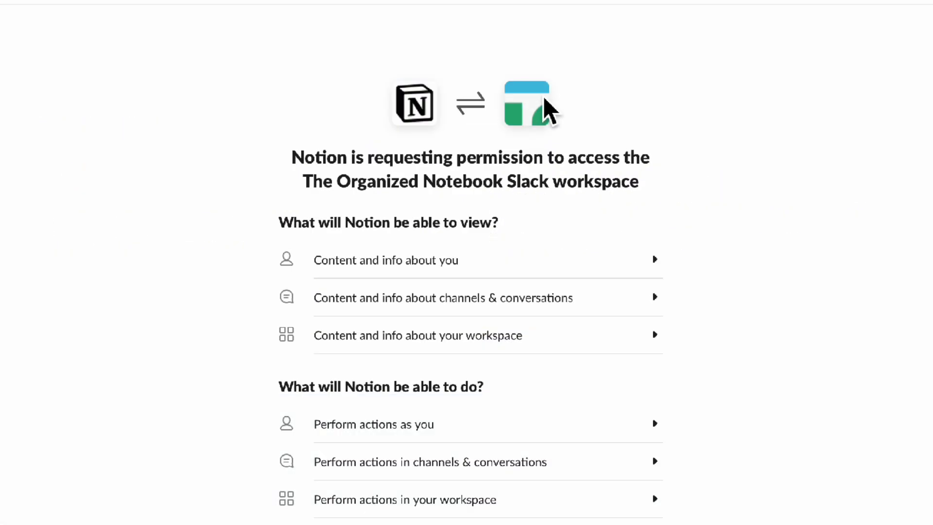
scroll(549, 108, "down", 2)
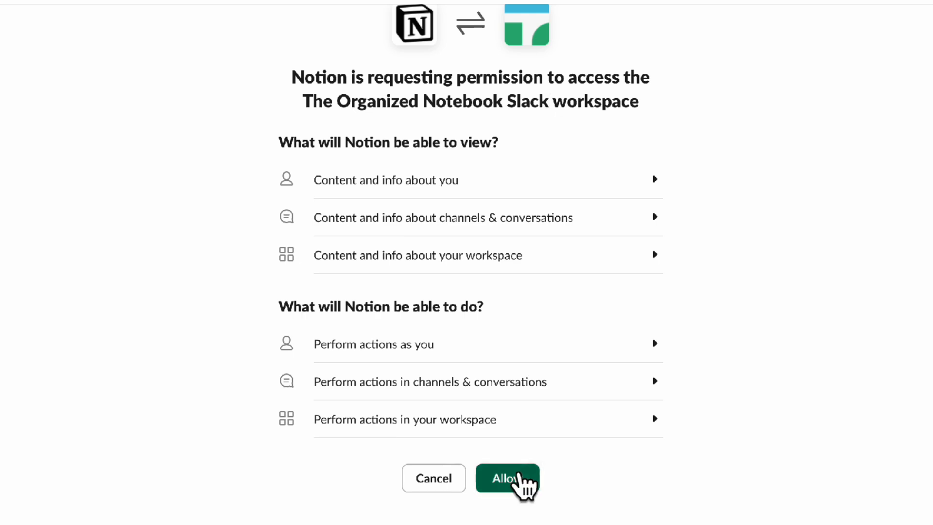
left_click(519, 477)
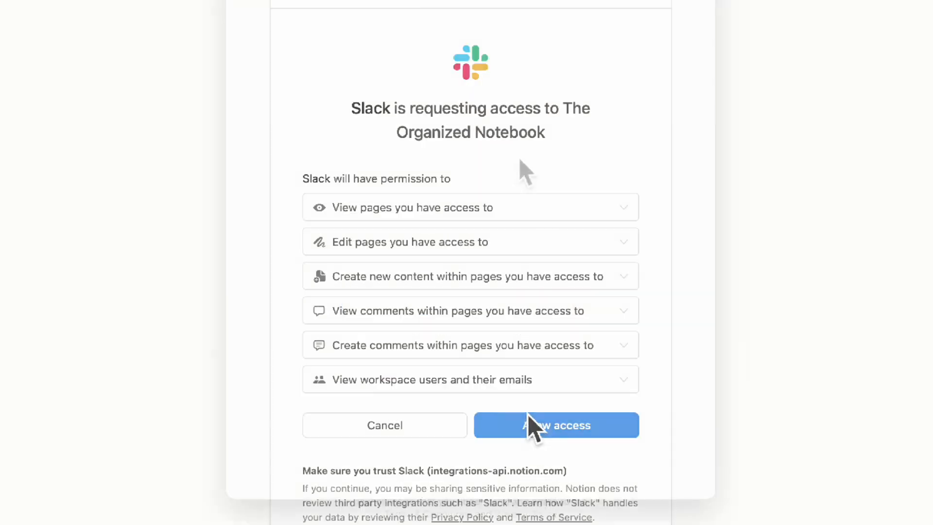
left_click(538, 424)
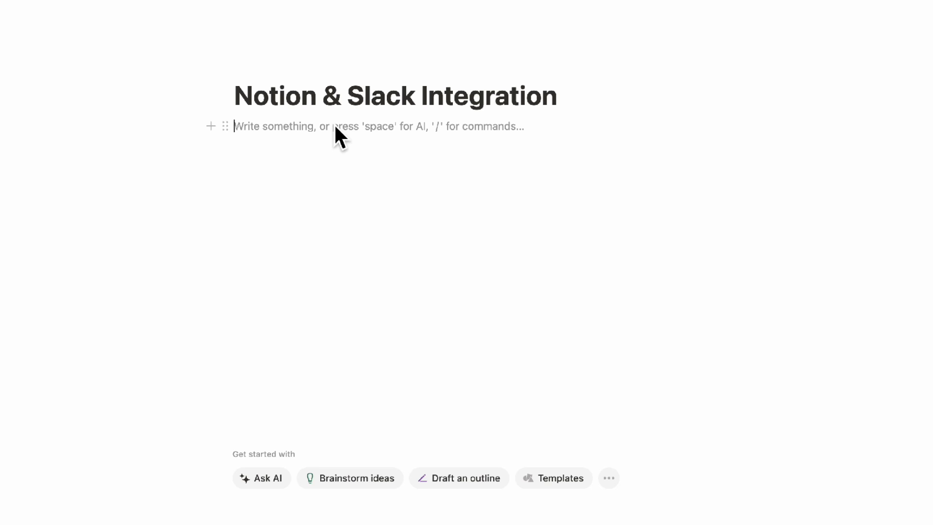
Insert a board view database on the page as a new board
type("/board")
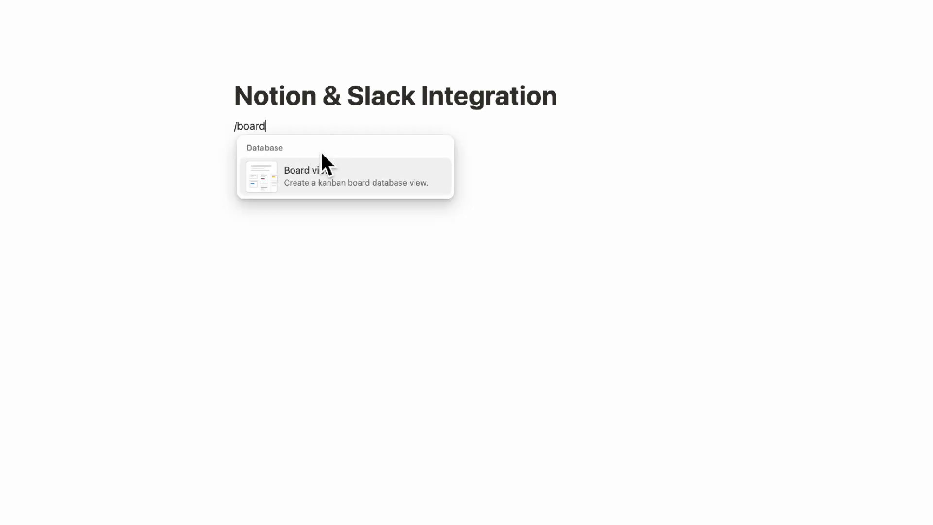
left_click(334, 169)
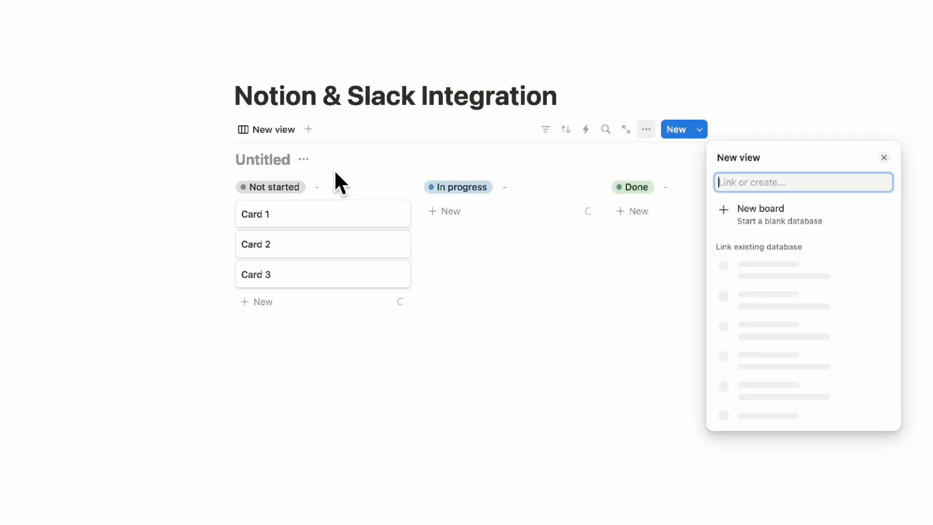
left_click(759, 215)
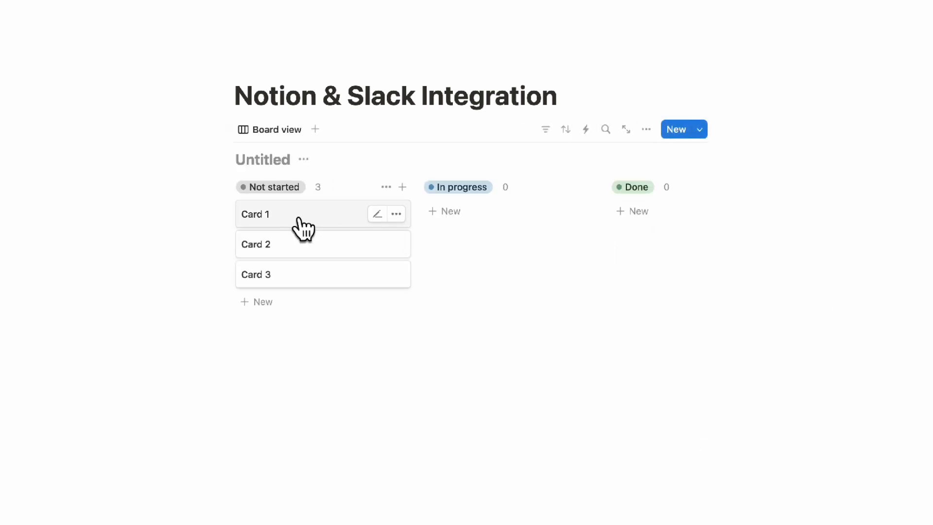
Start a new automation triggered when Status is set to Complete
left_click_drag(298, 219, 340, 214)
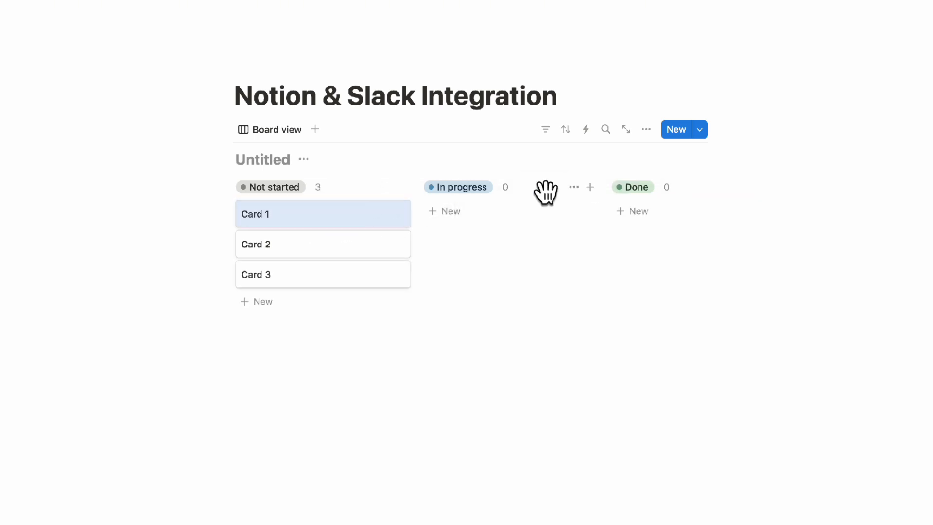
left_click(586, 129)
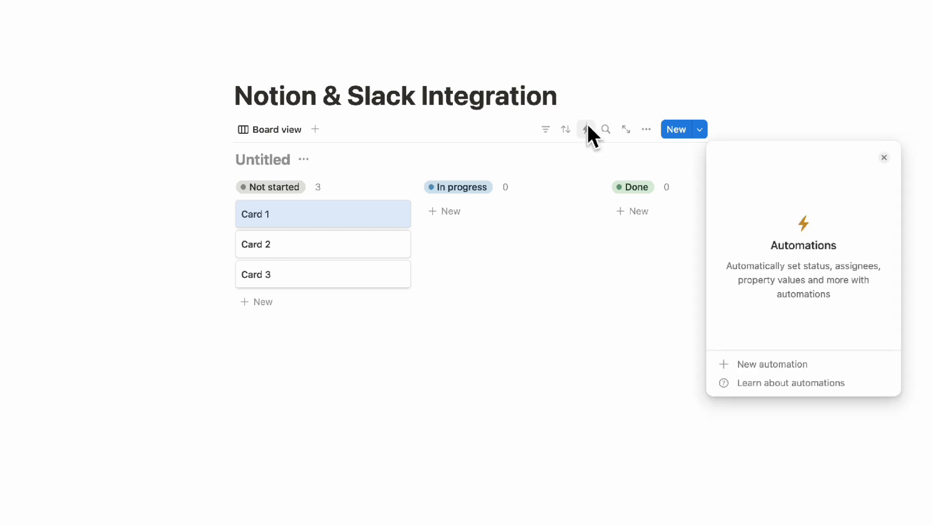
left_click(790, 367)
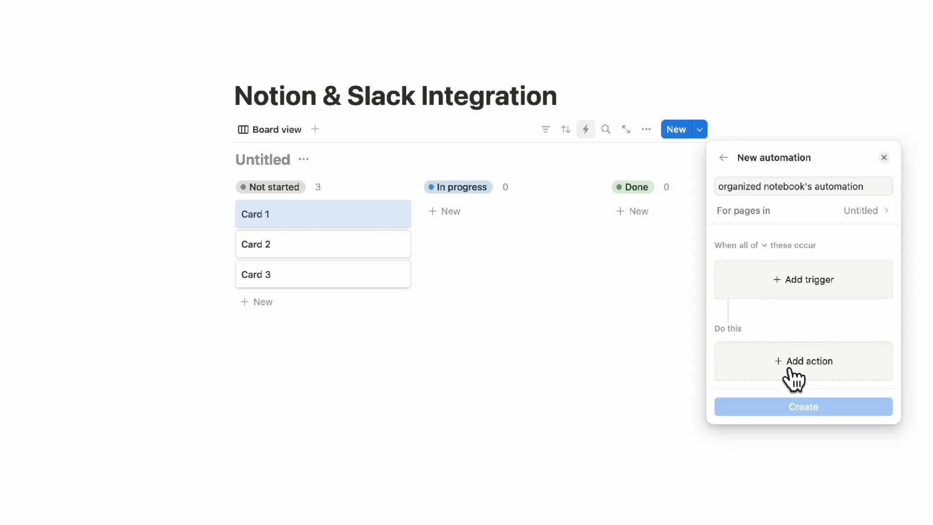
left_click(797, 287)
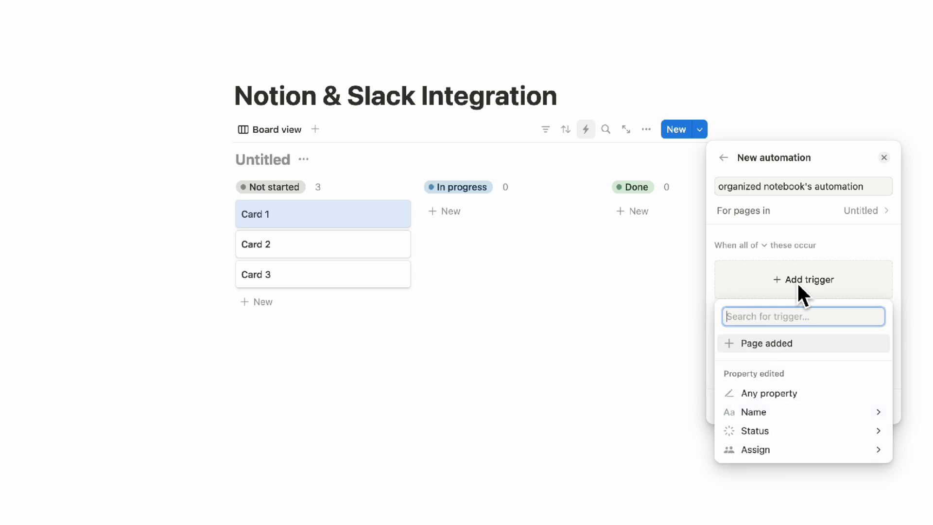
left_click(794, 431)
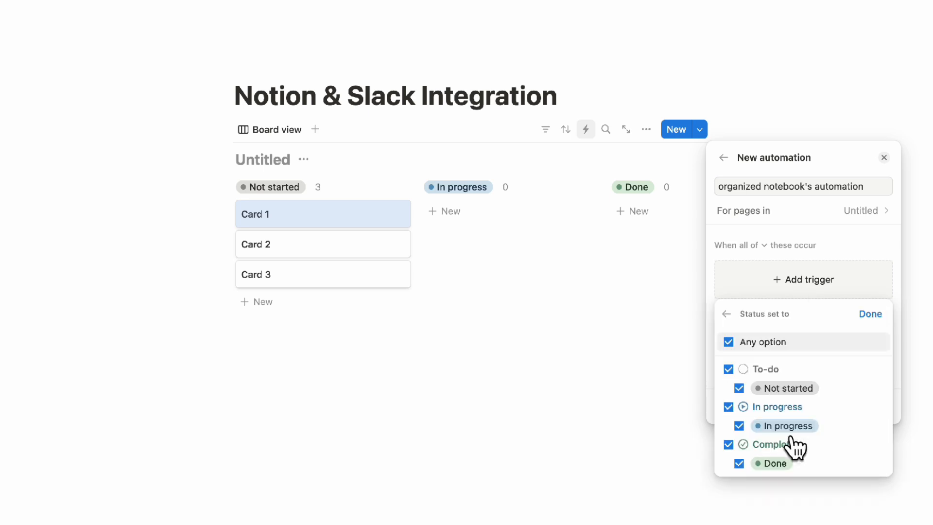
left_click(729, 369)
left_click(728, 406)
left_click(871, 314)
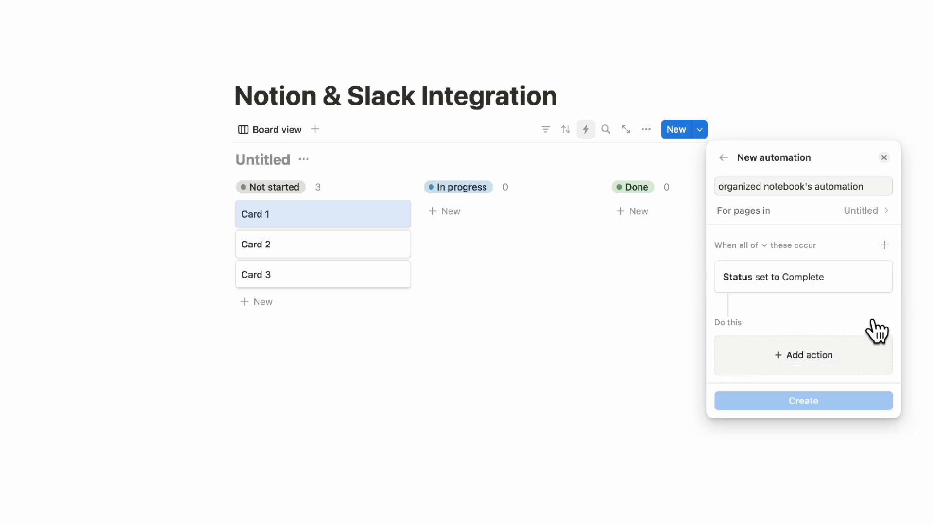
Add a Send Slack notification action and connect the workspace to Slack
left_click(832, 365)
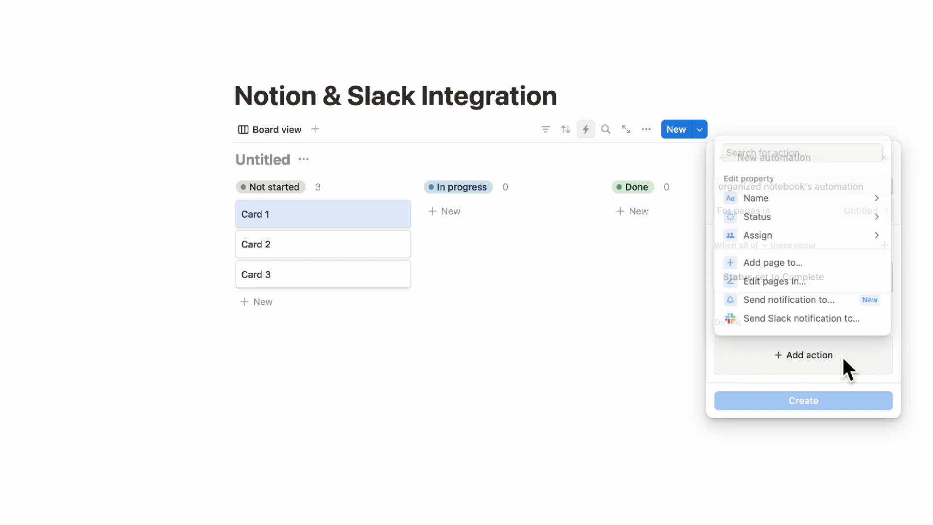
left_click(783, 318)
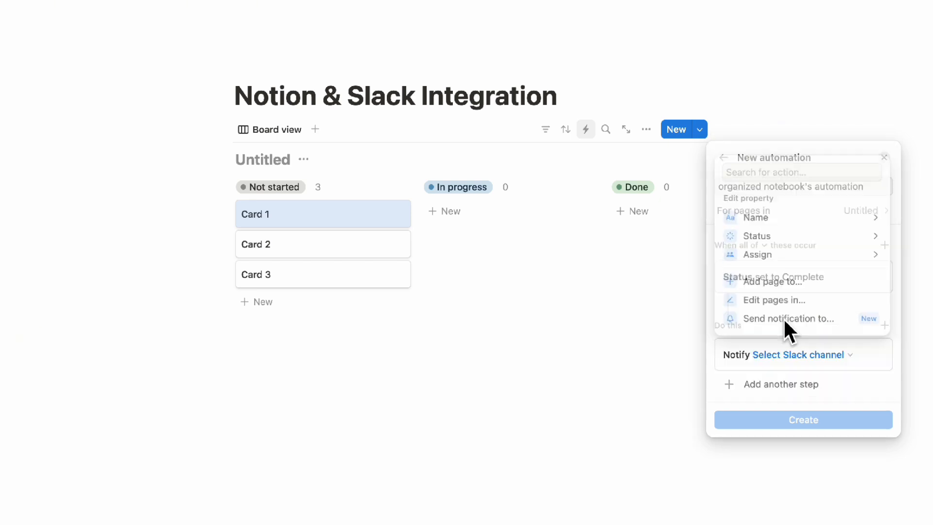
left_click(823, 355)
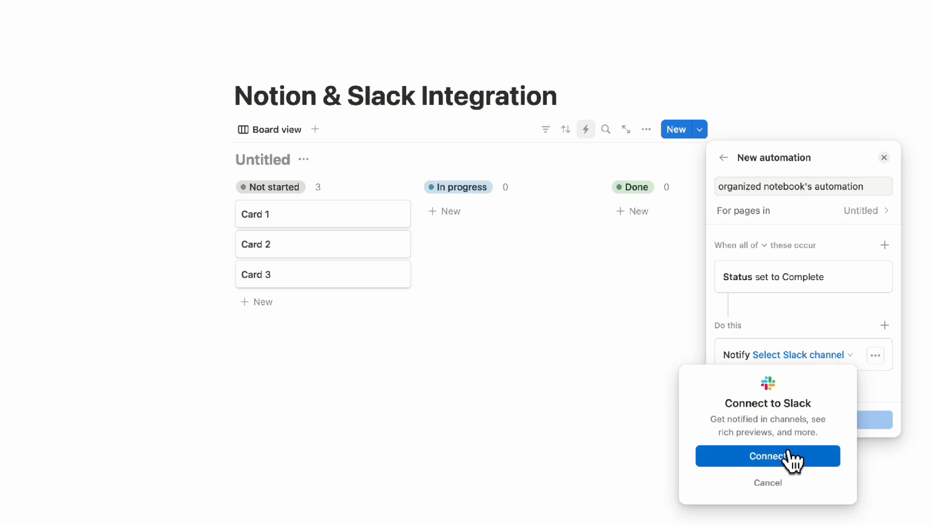
left_click(817, 461)
Start a new automation again, triggered only when Status is set to Complete
left_click(586, 129)
left_click(778, 366)
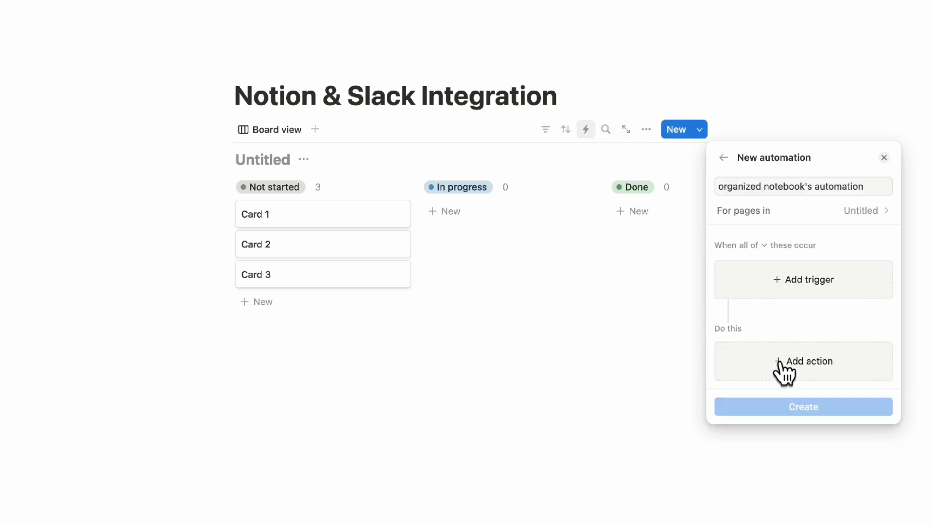
left_click(800, 284)
left_click(809, 431)
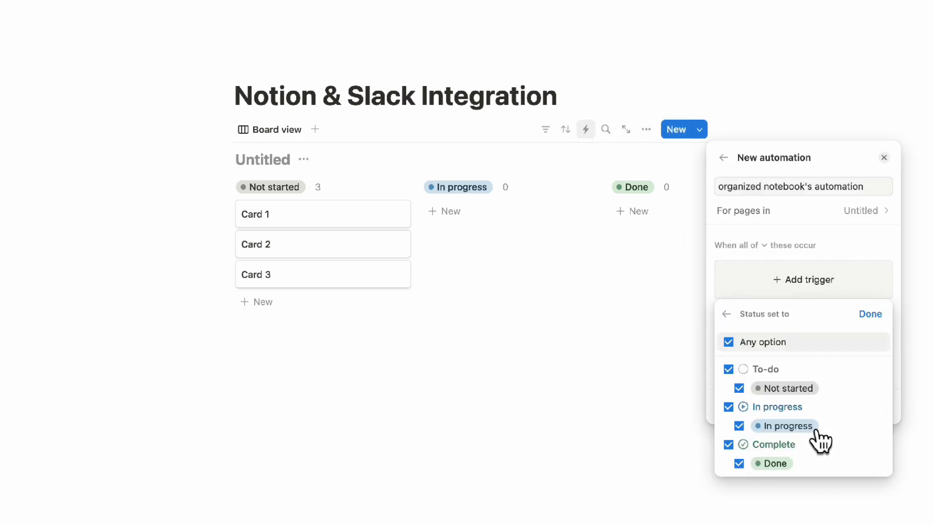
left_click(729, 369)
left_click(729, 406)
left_click(869, 314)
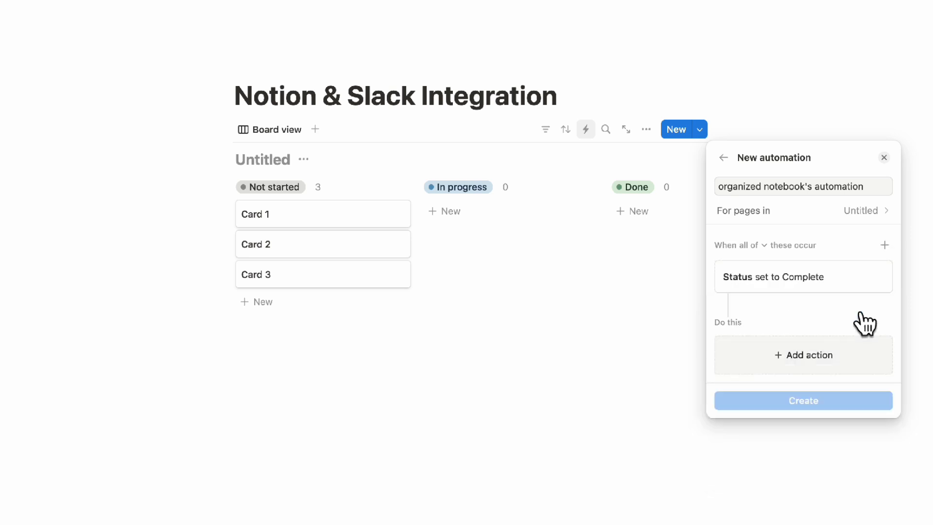
Add a Slack notification action to the #updates channel and create the automation
left_click(815, 367)
left_click(799, 318)
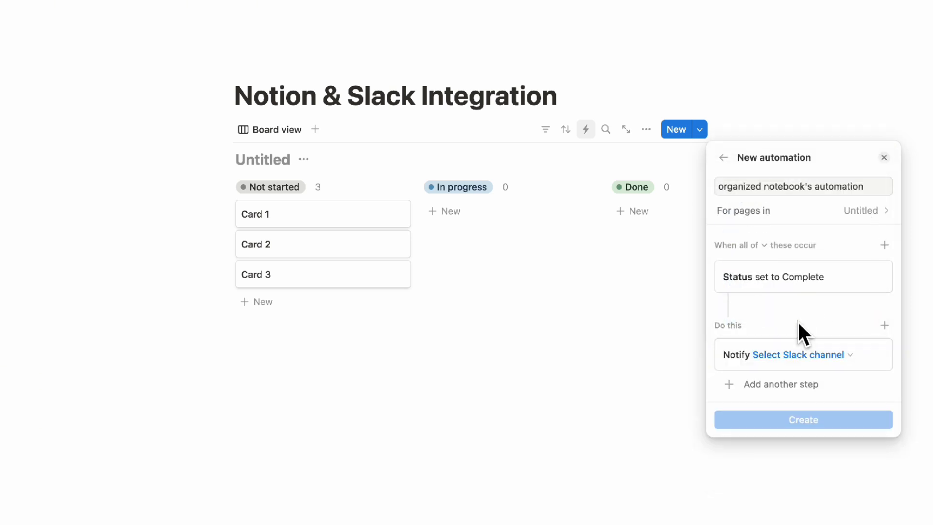
left_click(797, 355)
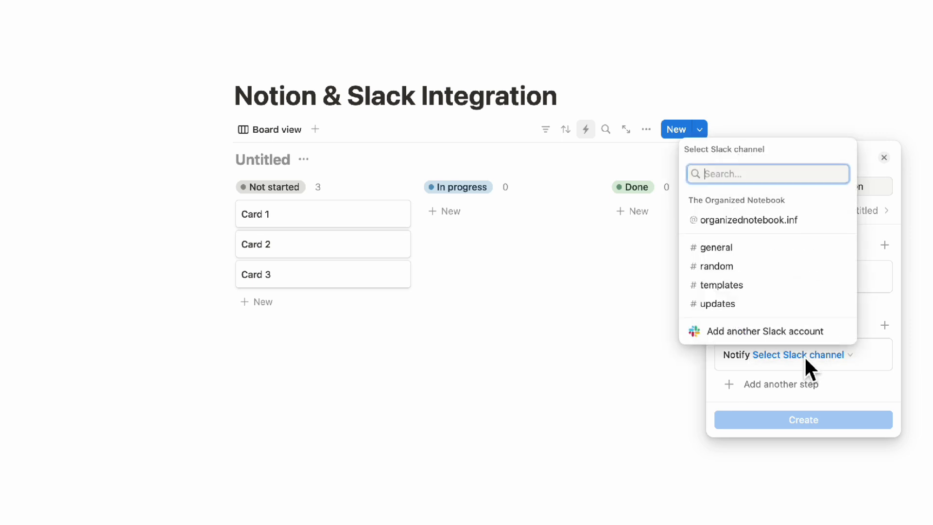
left_click(761, 305)
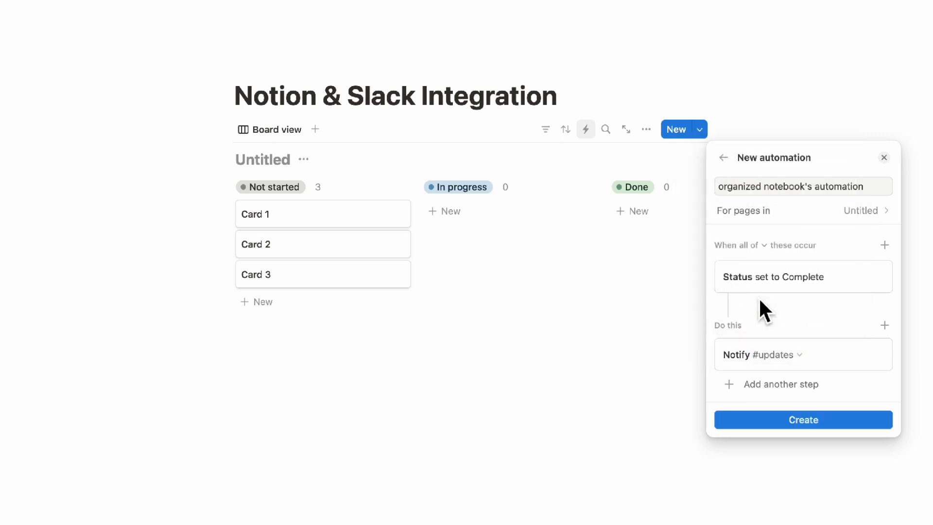
left_click(810, 419)
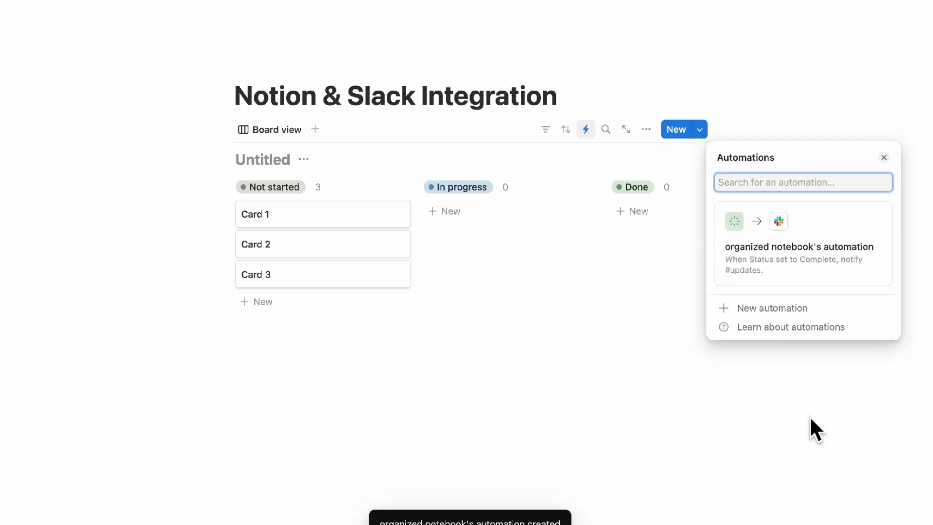
Close the automations panel and move Card 1 into the Done column
left_click(884, 157)
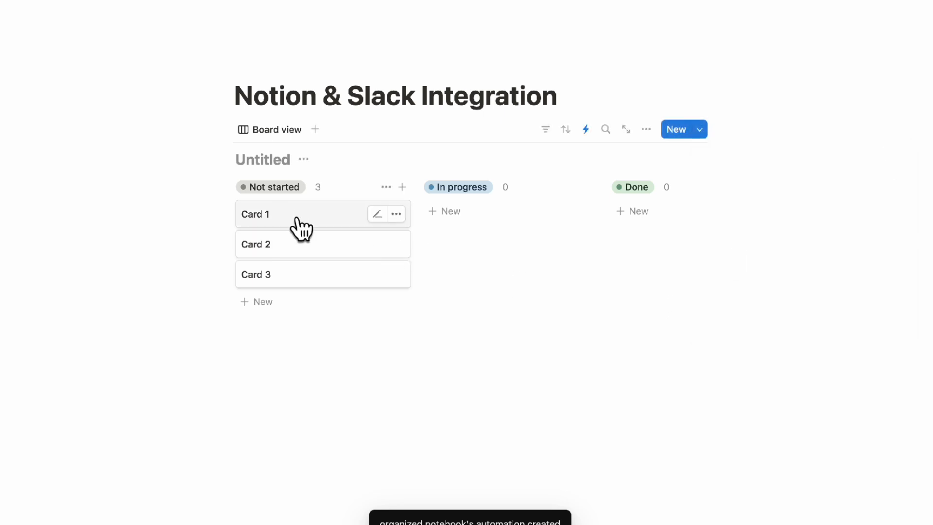
left_click_drag(306, 223, 635, 212)
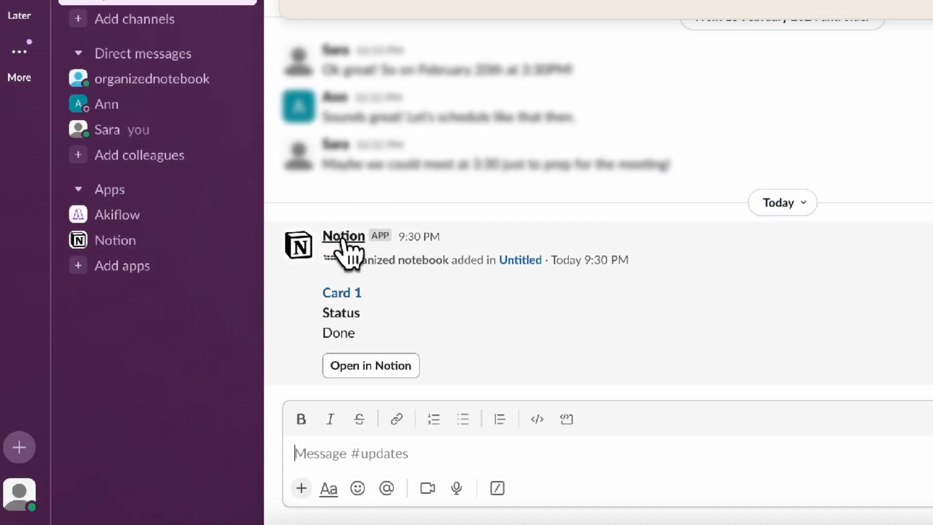
Switch to Slack, open the #general channel and send the message "Task to update a notion template"
left_click(362, 236)
left_click(387, 279)
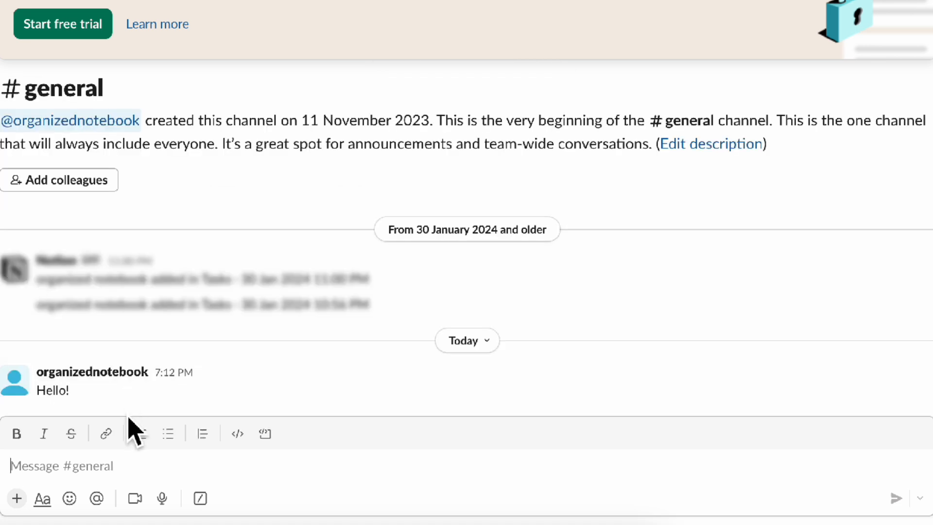
type("Task to update a notion templa")
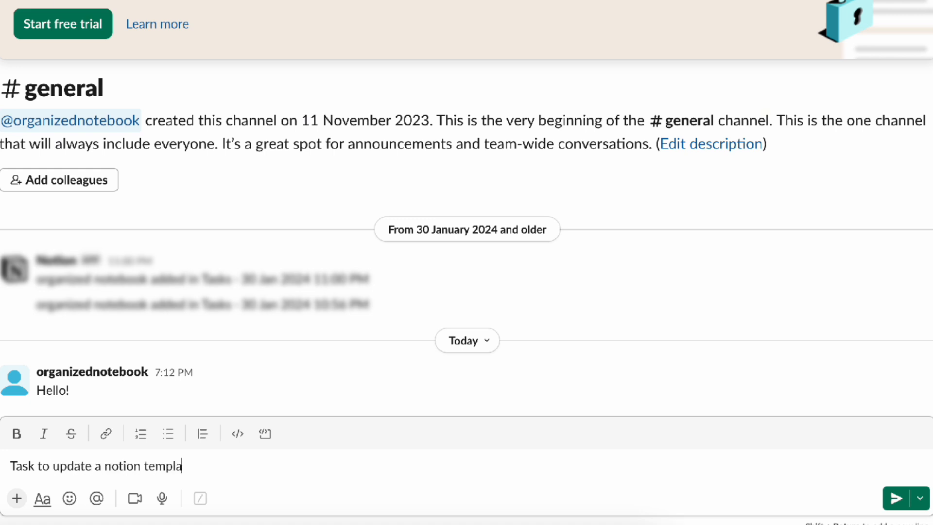
left_click(905, 499)
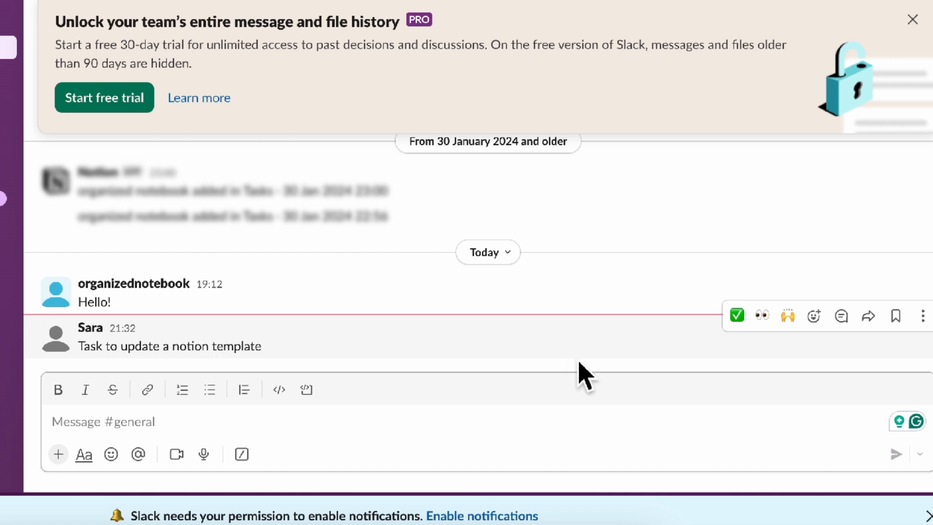
Start the Send to Notion shortcut on the "Task to update a notion template" message and open the database search
left_click(923, 316)
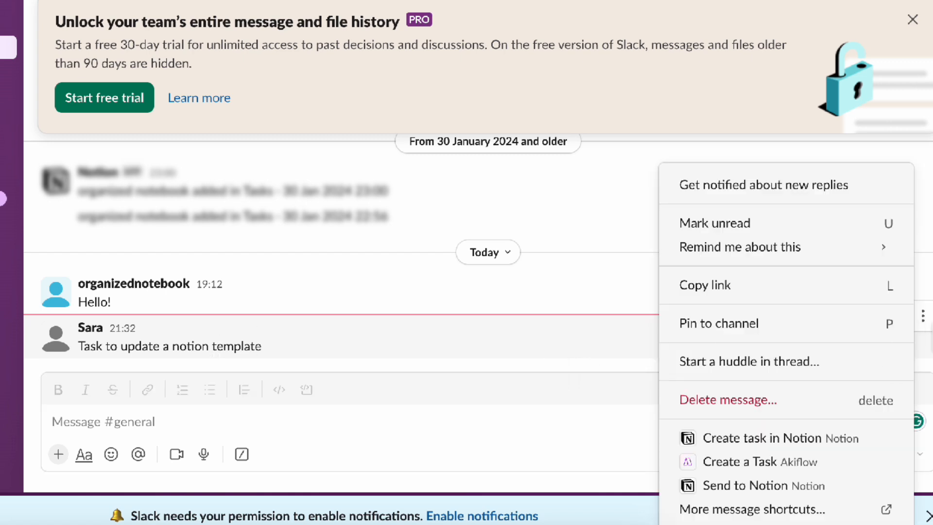
left_click(818, 486)
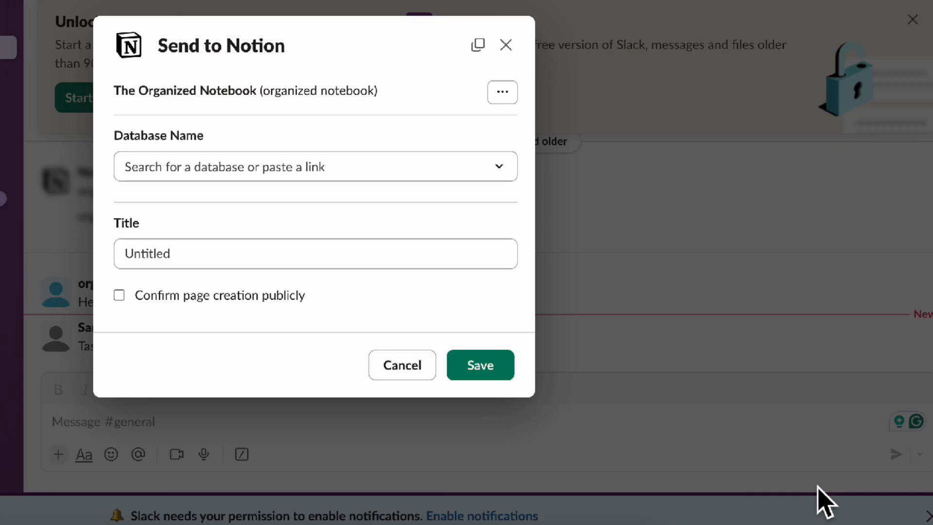
left_click(493, 168)
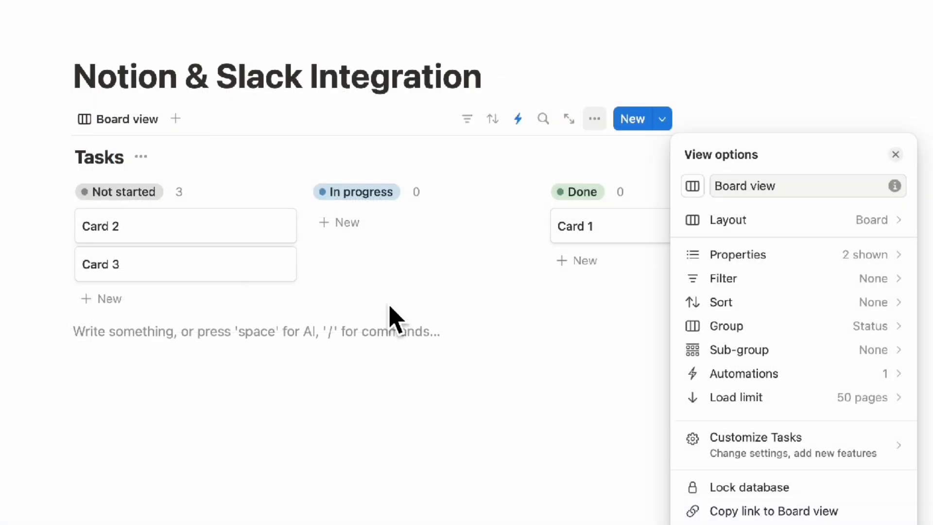
left_click(390, 316)
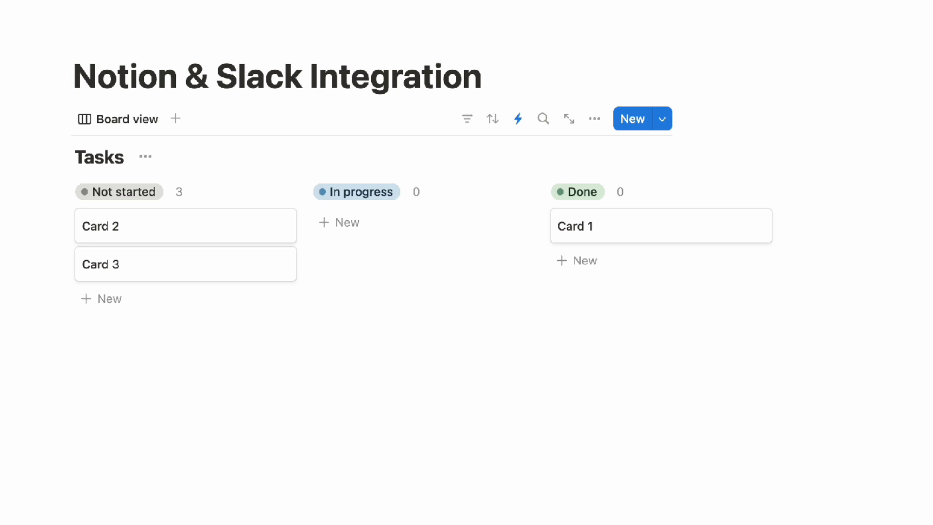
Rename the Notion database to "Tasks from Slack" and copy the board view's link
type("from Slack")
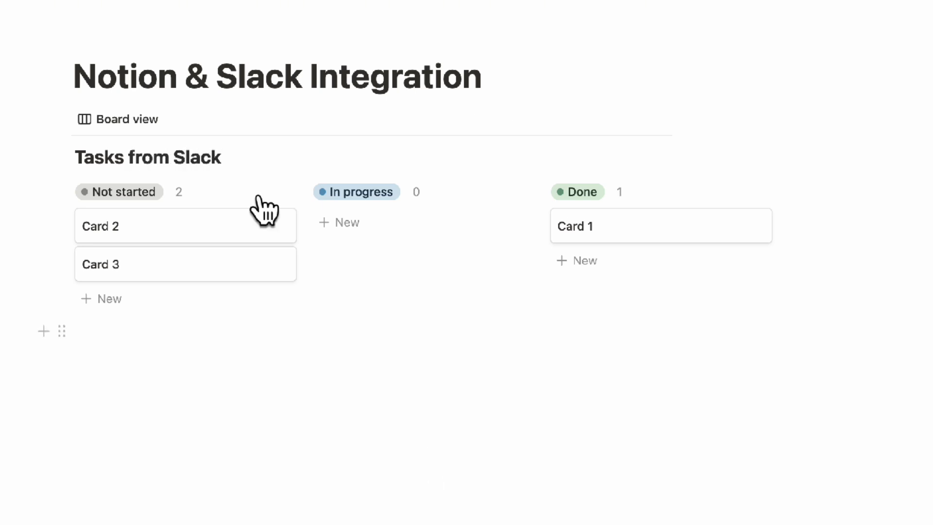
left_click(238, 157)
left_click(315, 154)
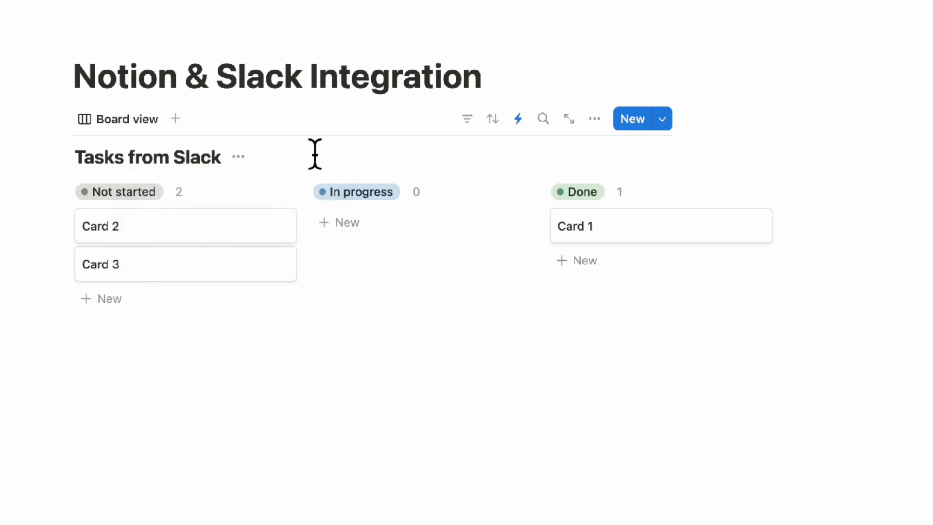
left_click(599, 124)
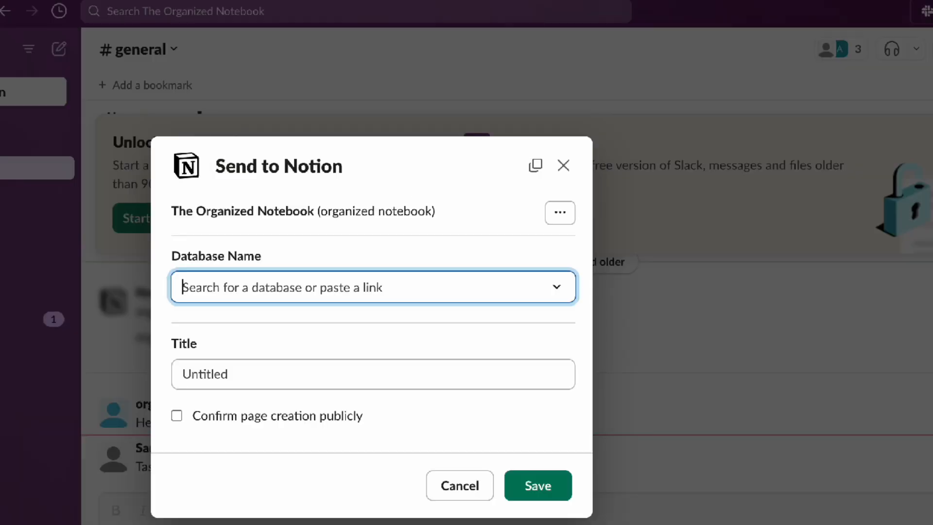
Paste the link, choose Notion & Slack Integration / Tasks from Slack as database, and title the page "Update templates"
left_click(413, 294)
key("ctrl+v")
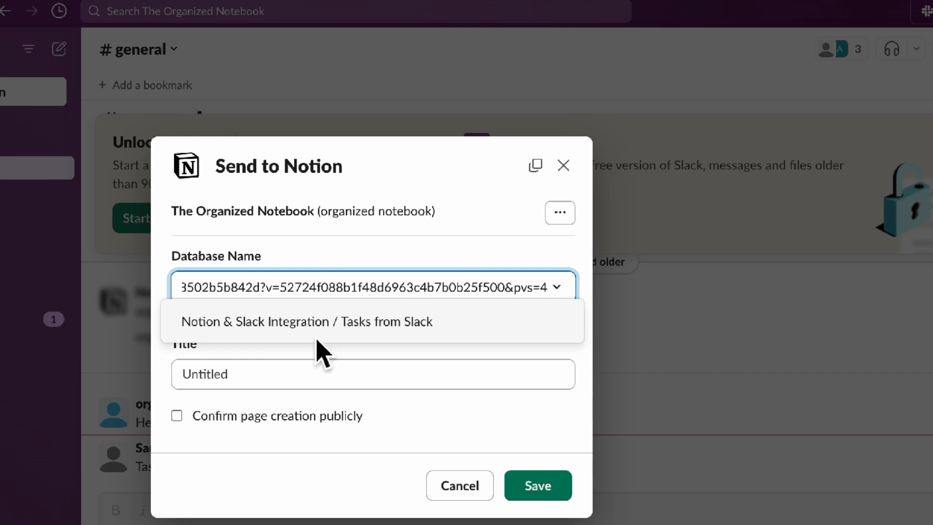
left_click(316, 333)
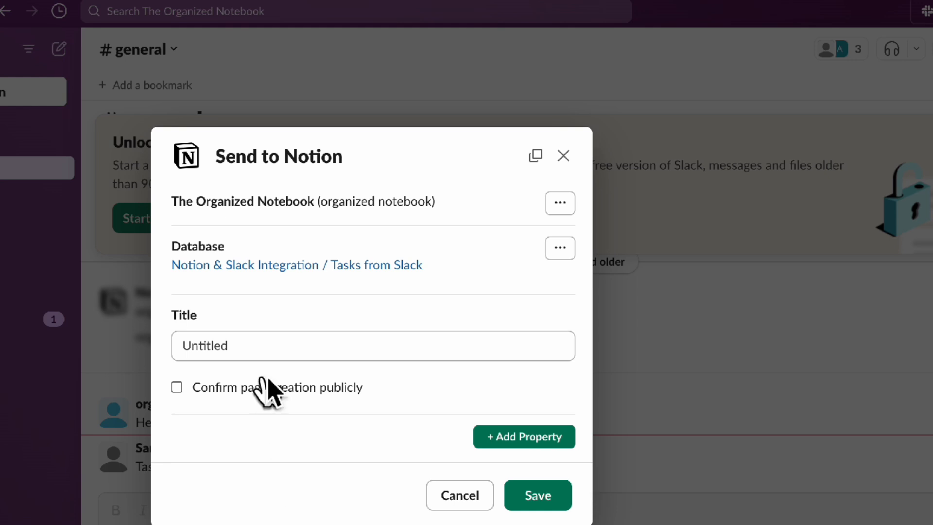
left_click(263, 349)
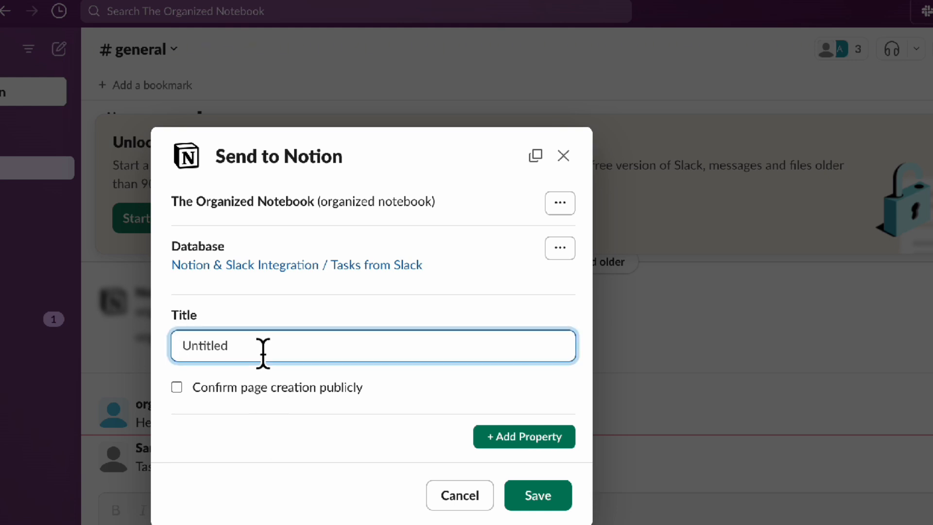
type("Update templates")
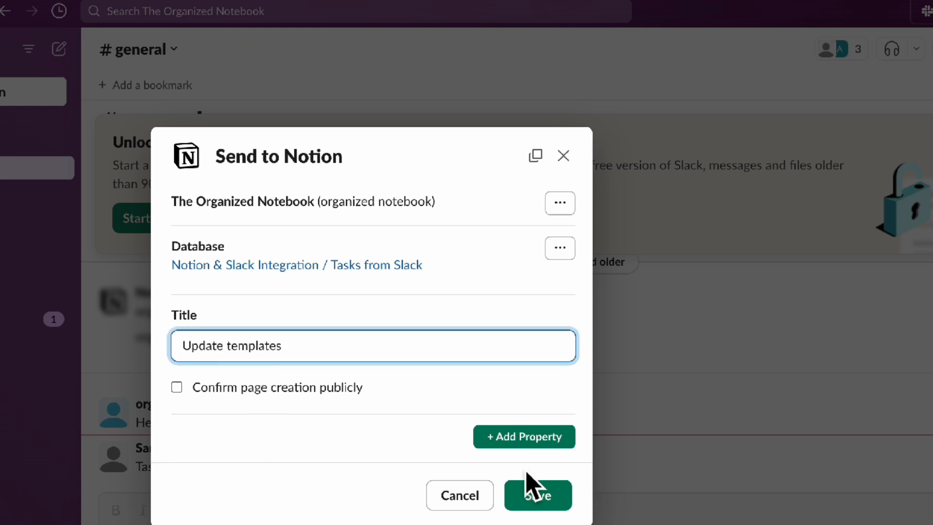
Add a Status property set to Not started and save the new Notion page
left_click(554, 440)
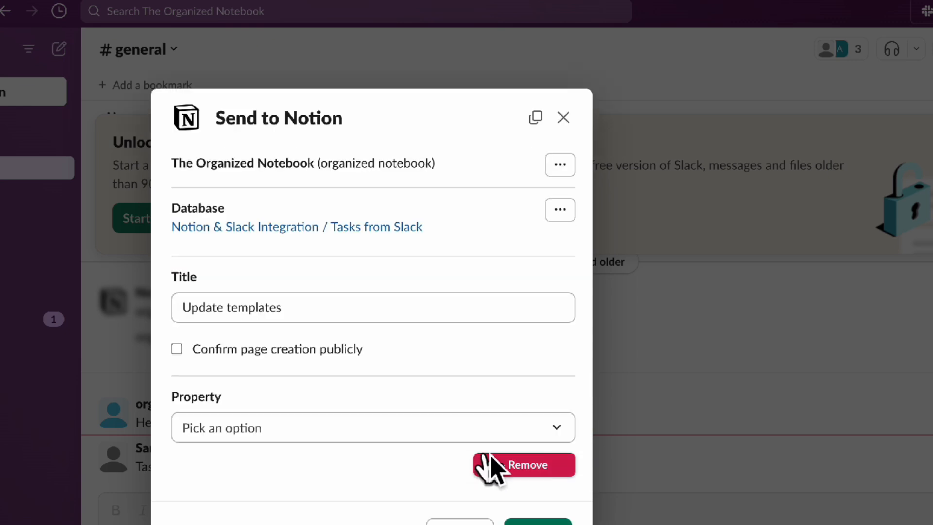
left_click(510, 434)
left_click(491, 465)
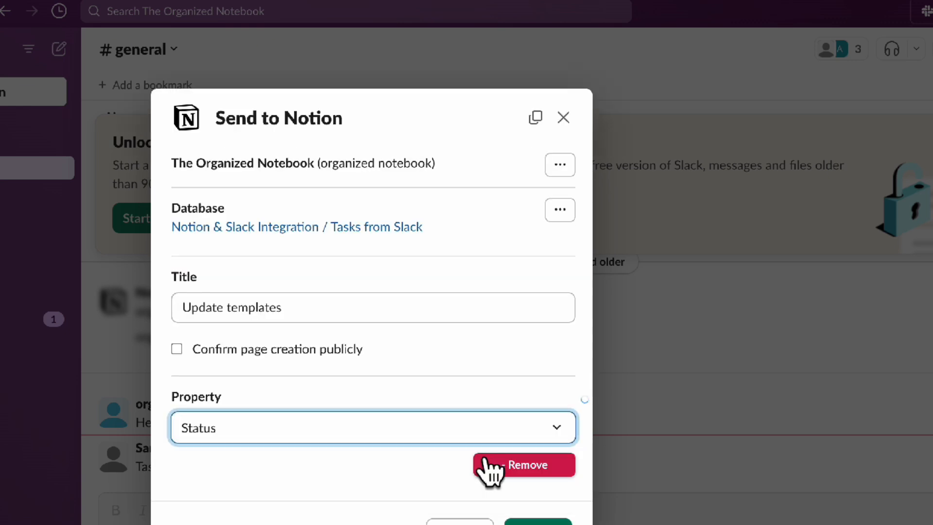
left_click(430, 464)
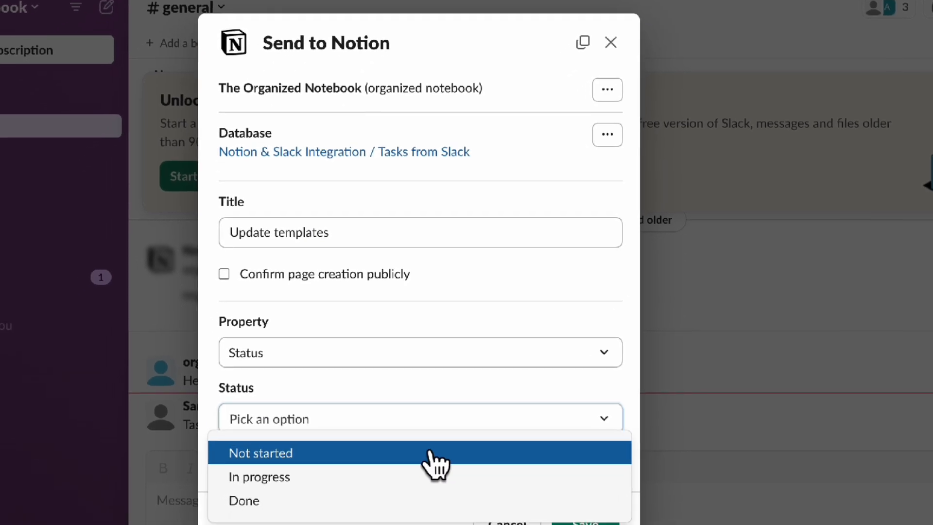
left_click(387, 494)
left_click(648, 487)
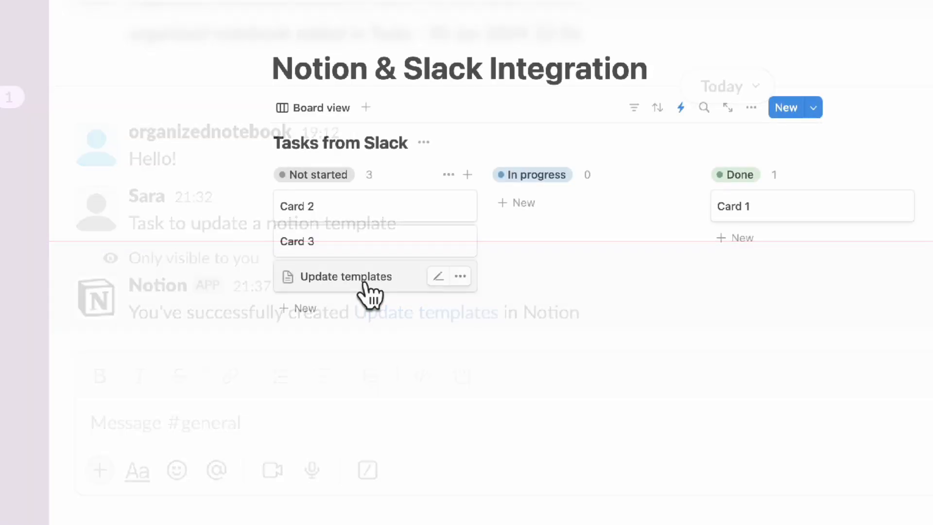
Open the created Update templates page, close it, and enter the /notion cre slash command in #general
left_click(371, 292)
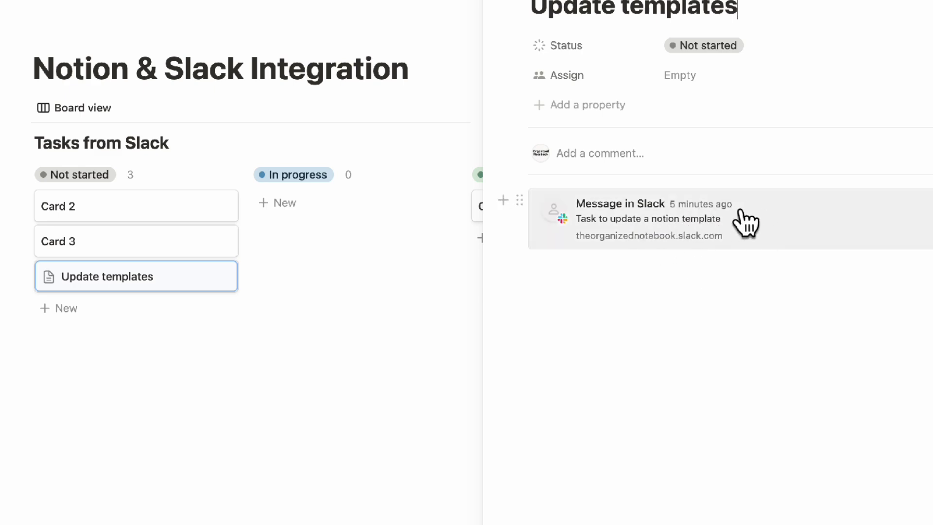
key("Escape")
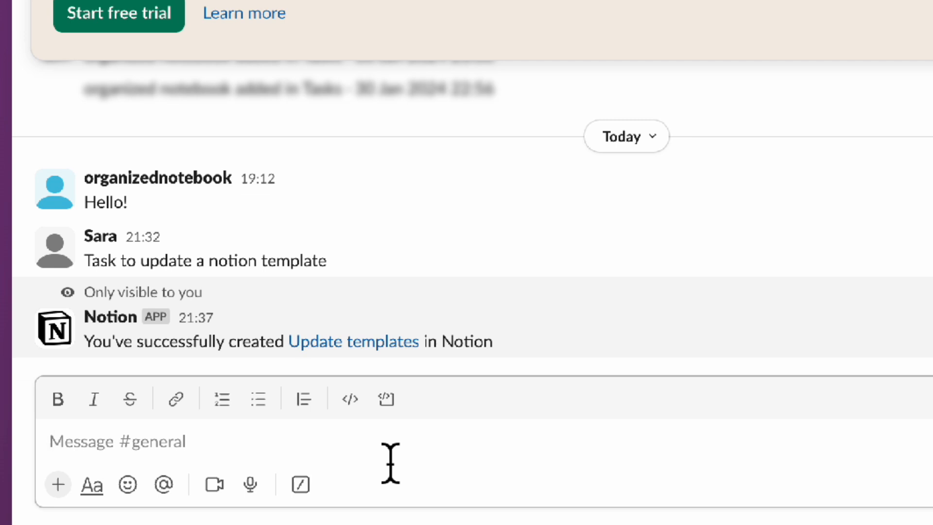
type("/notion create")
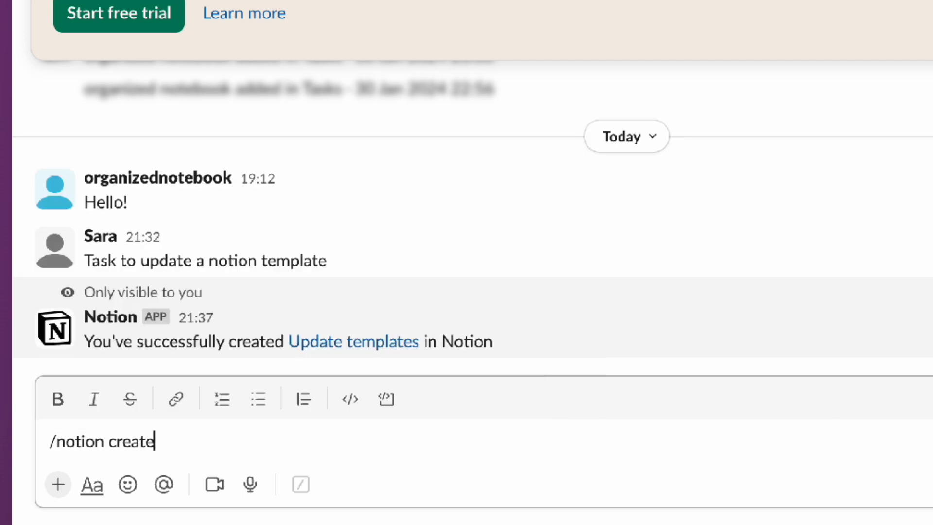
key("Return")
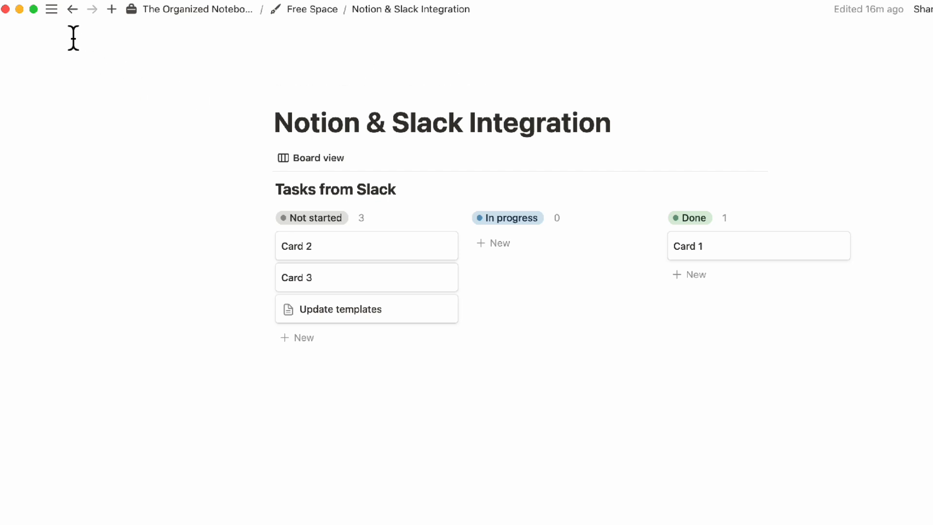
Open My notifications settings and adjust the Slack notification workspace and activity toggles
mouse_move(52, 9)
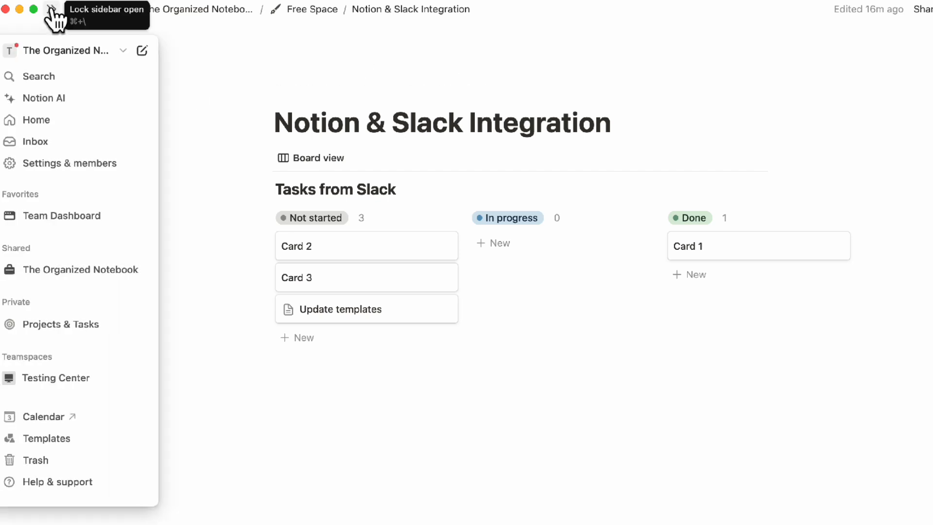
left_click(72, 166)
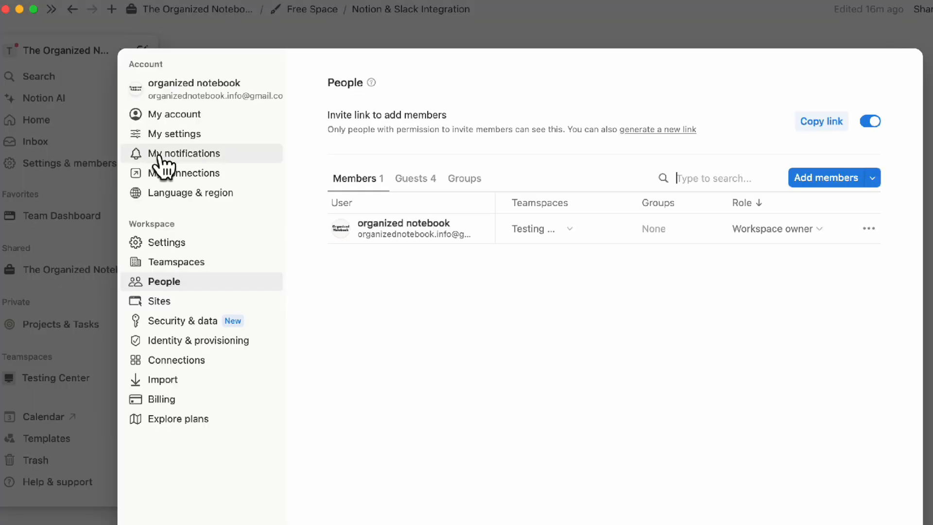
left_click(134, 155)
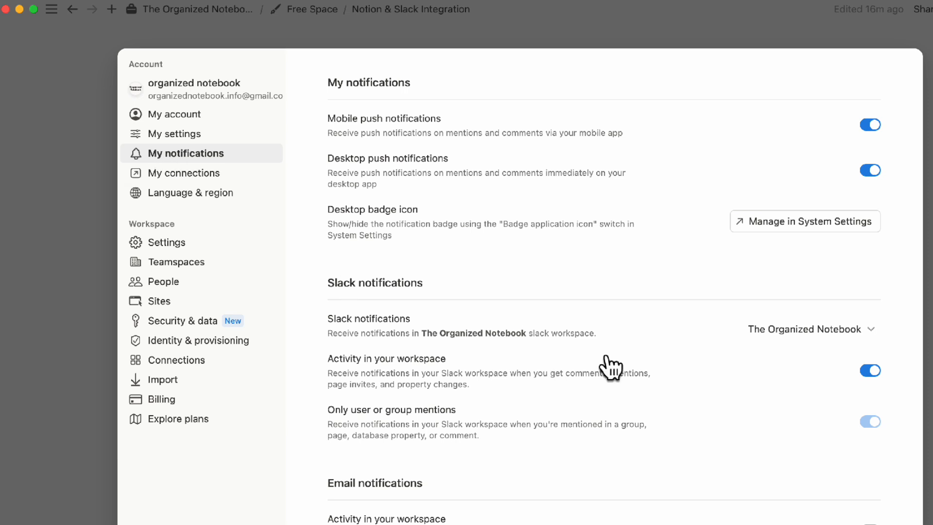
scroll(608, 372, "down", 2)
left_click(849, 281)
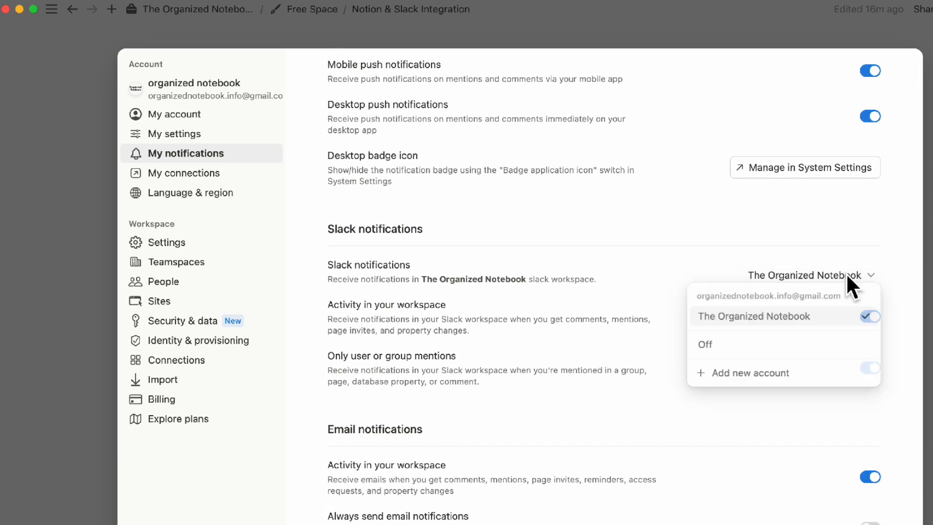
left_click(769, 256)
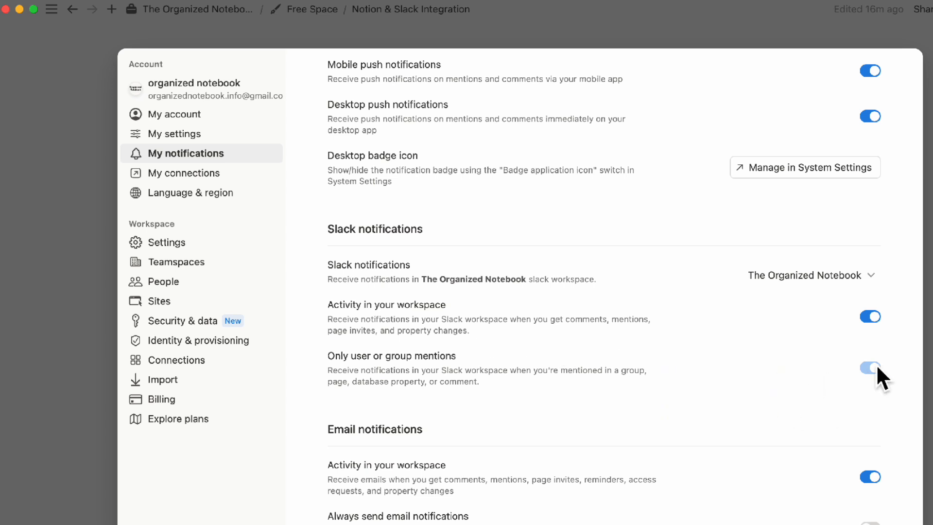
left_click(867, 317)
left_click(870, 367)
left_click(871, 321)
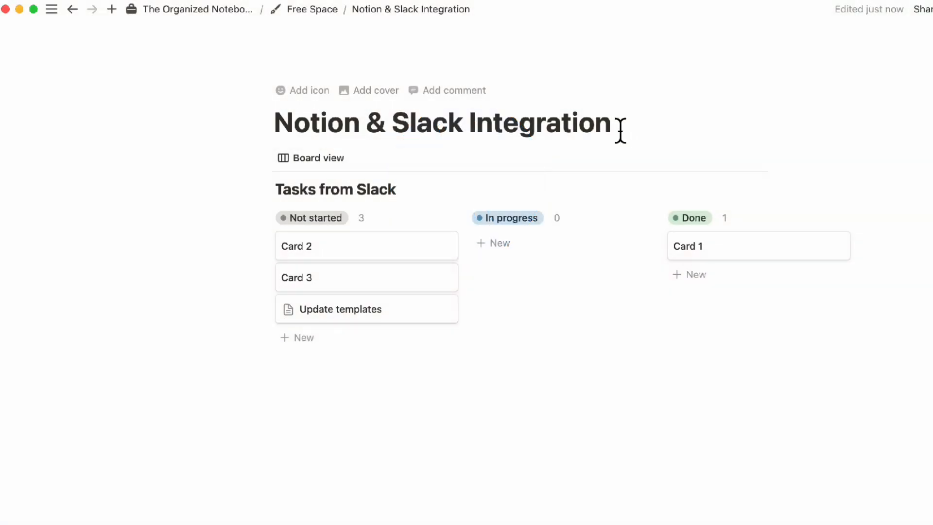
Insert a button block below the page title named "Slack Notification"
left_click(621, 130)
key("Return")
type("/button")
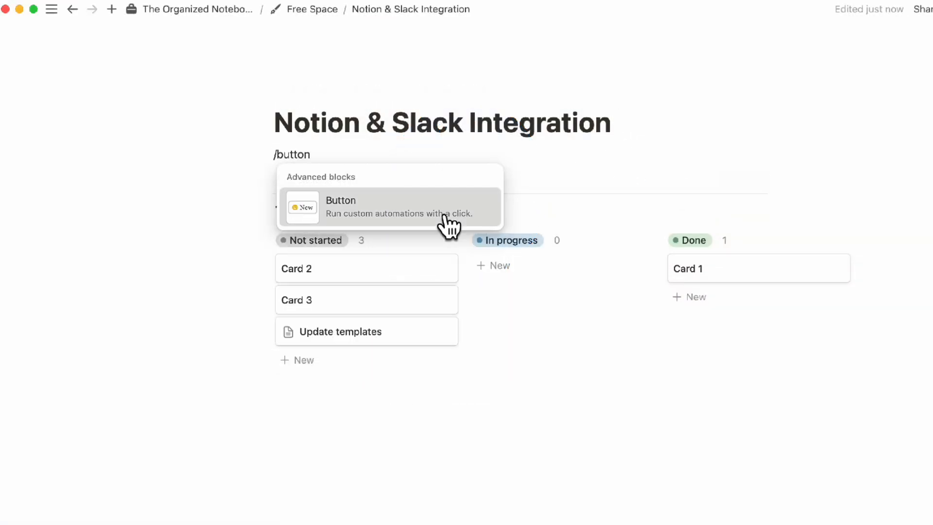
left_click(445, 217)
left_click(410, 199)
type("Slack Notification")
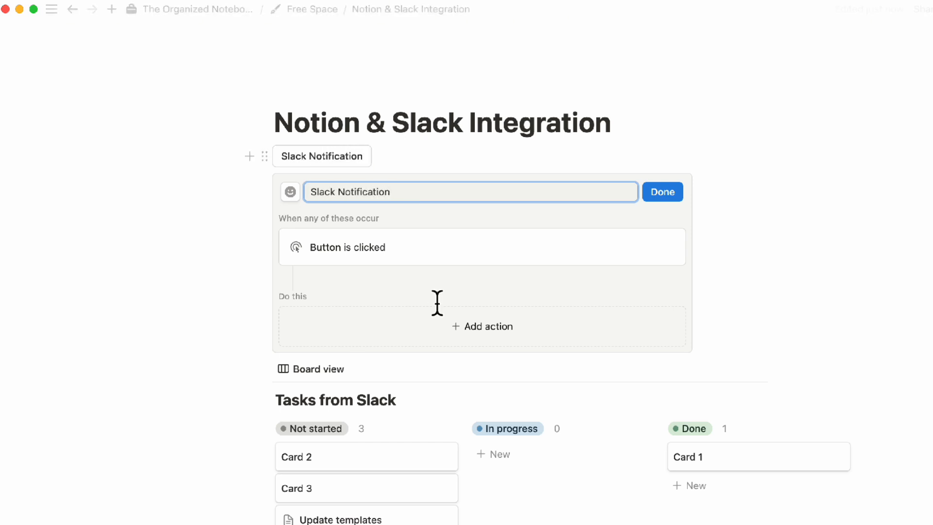
Give the button a Send Slack notification action to the #updates channel and finish editing it
left_click(473, 325)
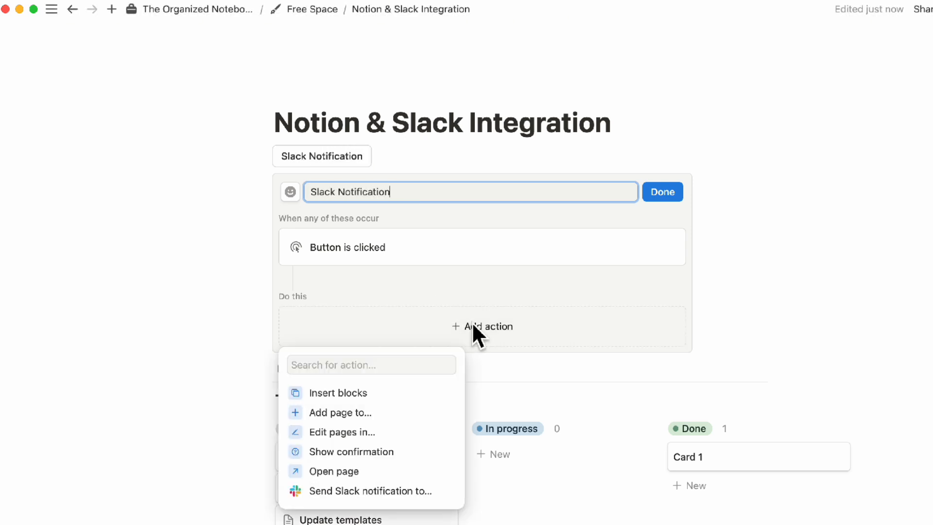
left_click(387, 492)
left_click(412, 334)
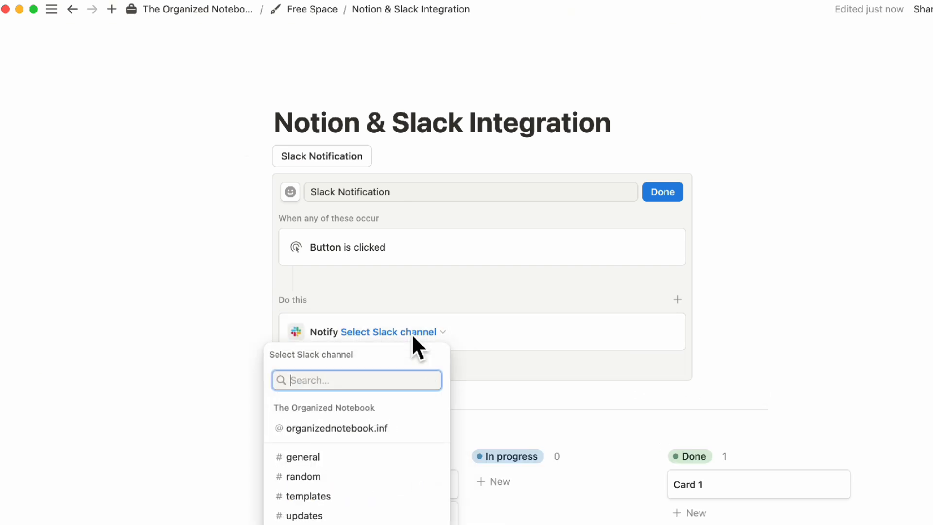
left_click(388, 515)
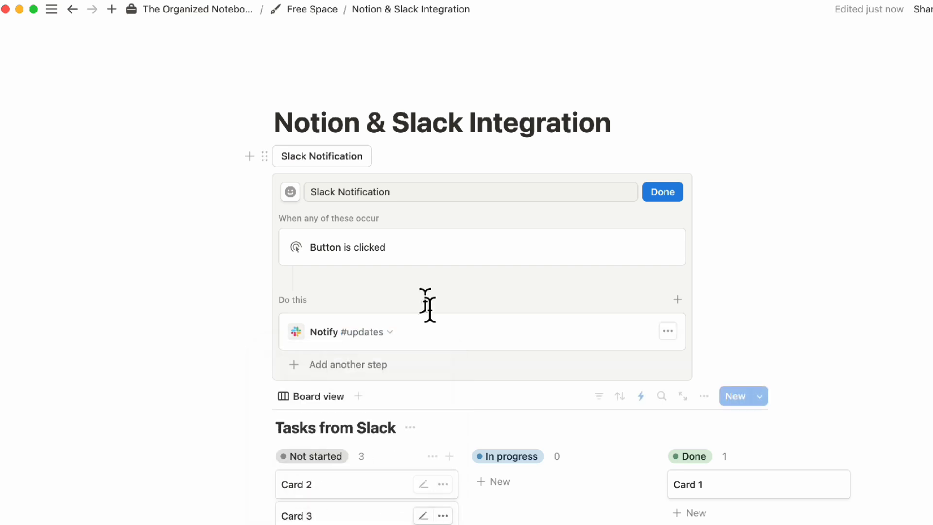
left_click(382, 375)
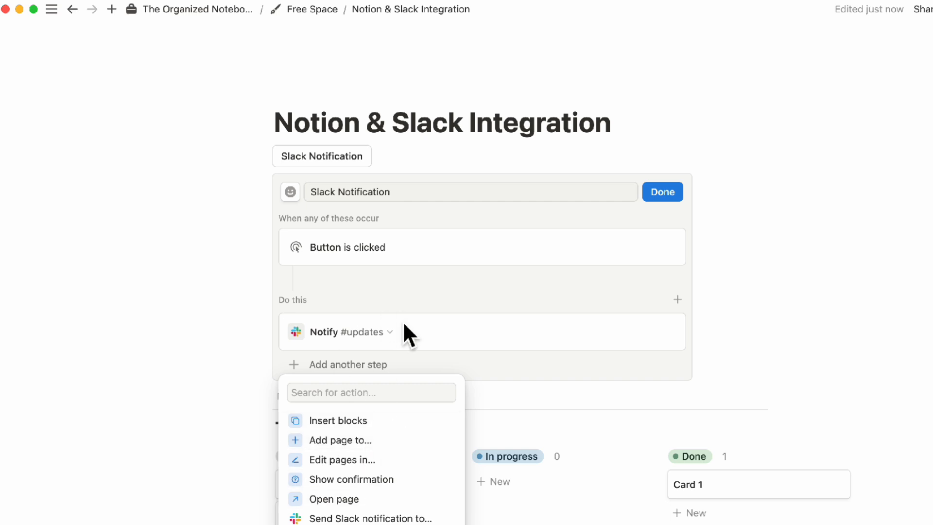
left_click(453, 292)
left_click(653, 199)
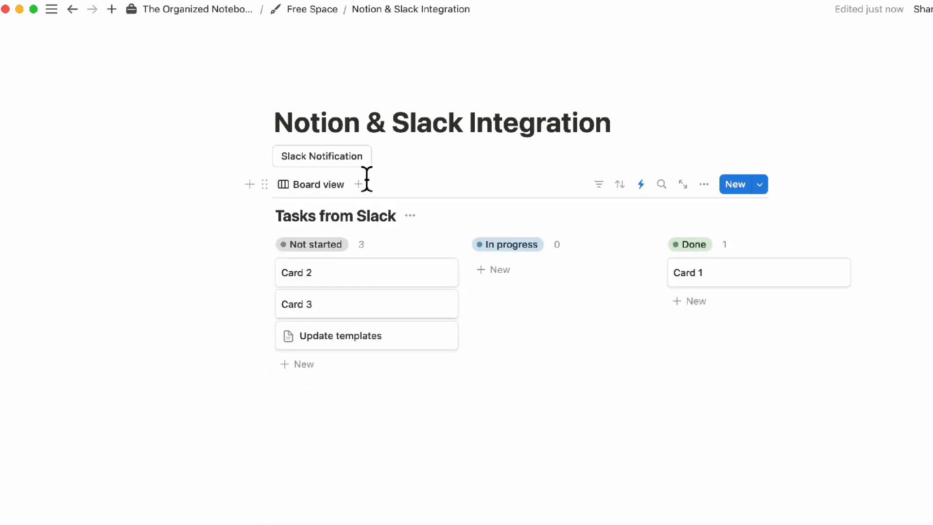
Trigger the Slack Notification button and open the #updates channel in Slack
left_click(324, 158)
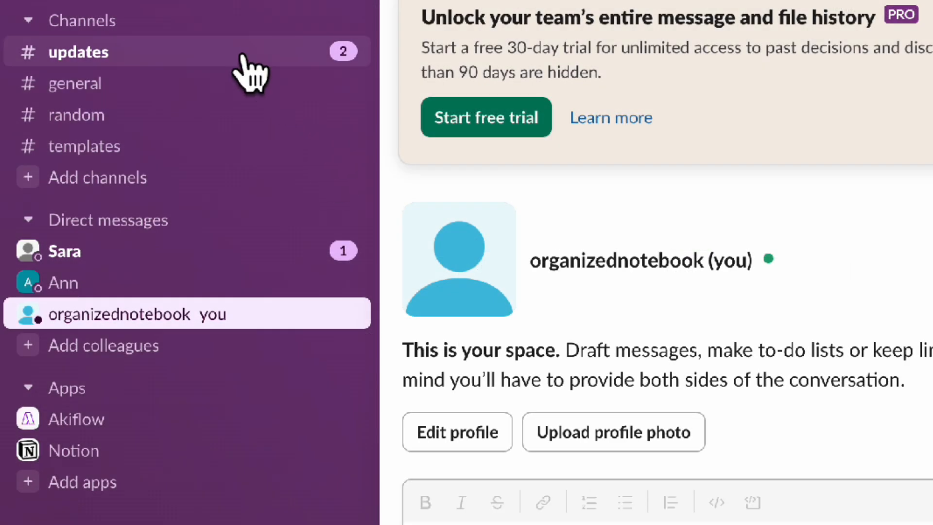
left_click(238, 54)
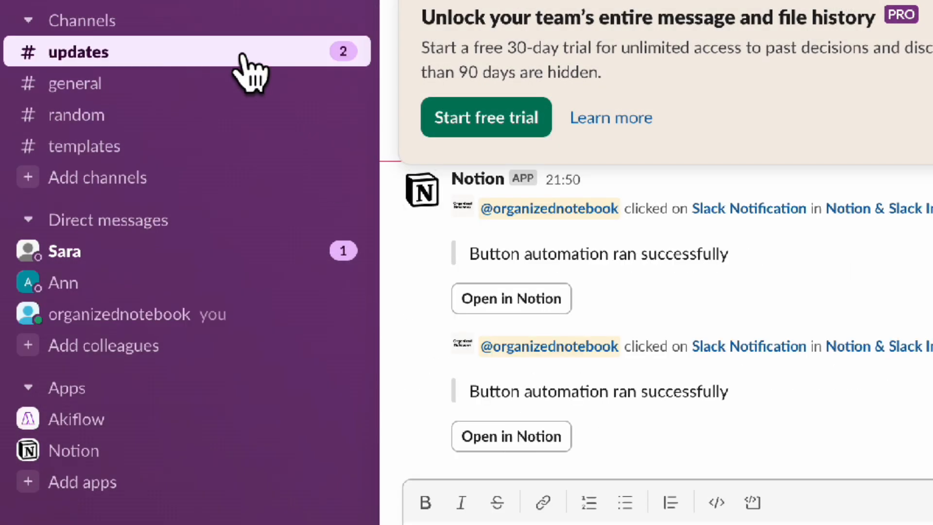
left_click(744, 433)
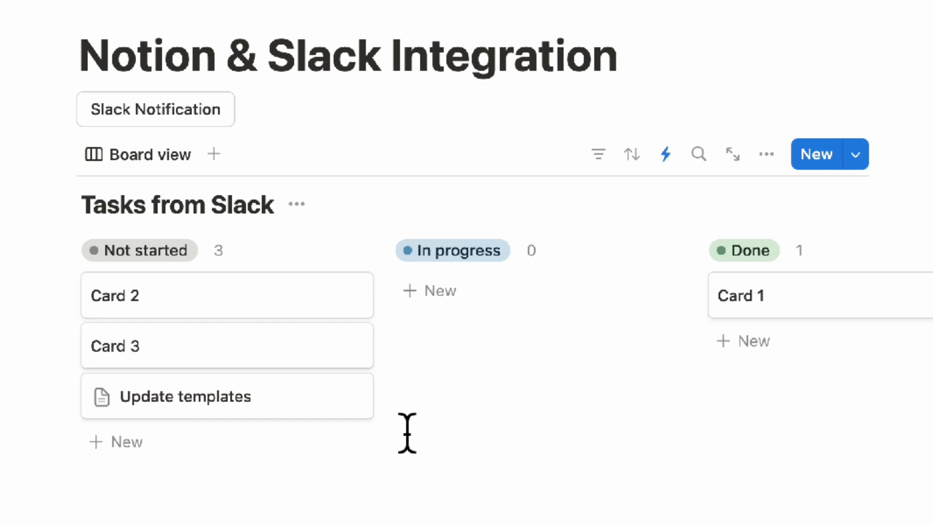
Open the Update templates task and add a Button property to it
left_click(265, 406)
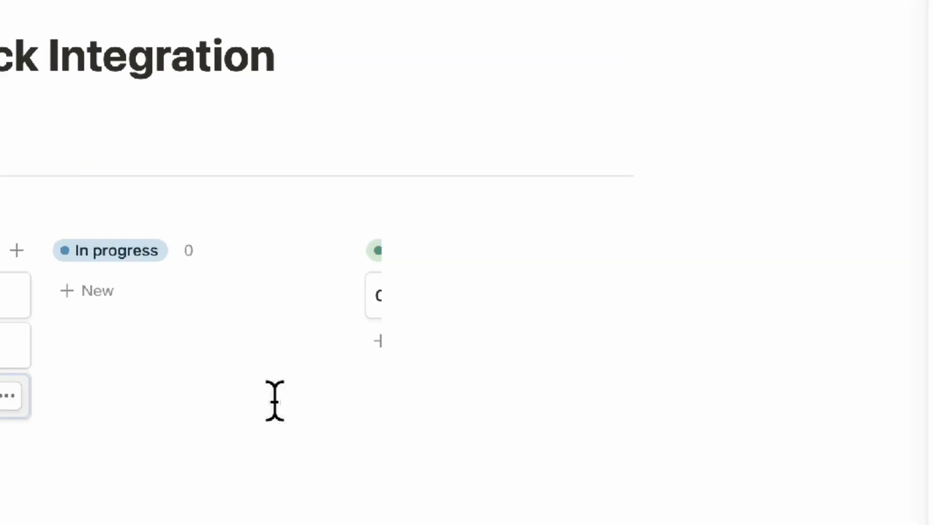
left_click(543, 114)
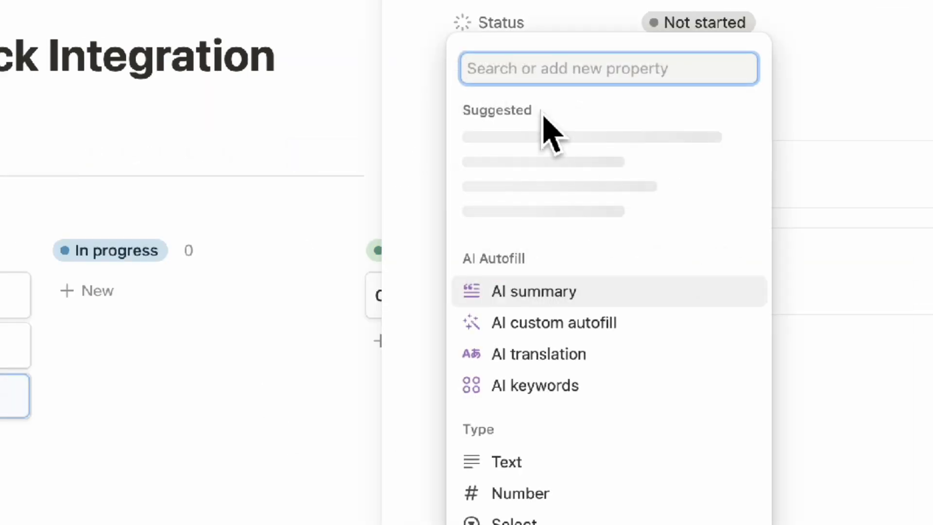
type("button")
left_click(601, 239)
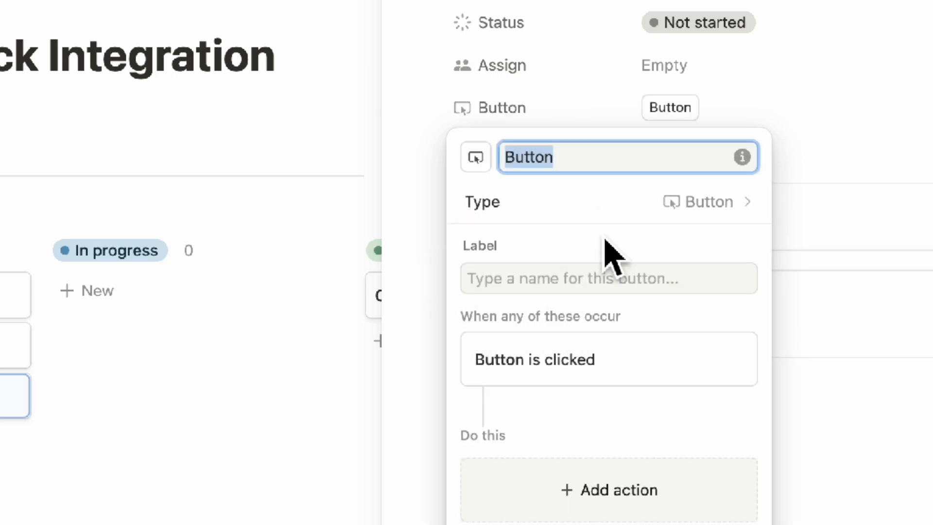
Rename the new button property to "Complete"
left_click(583, 111)
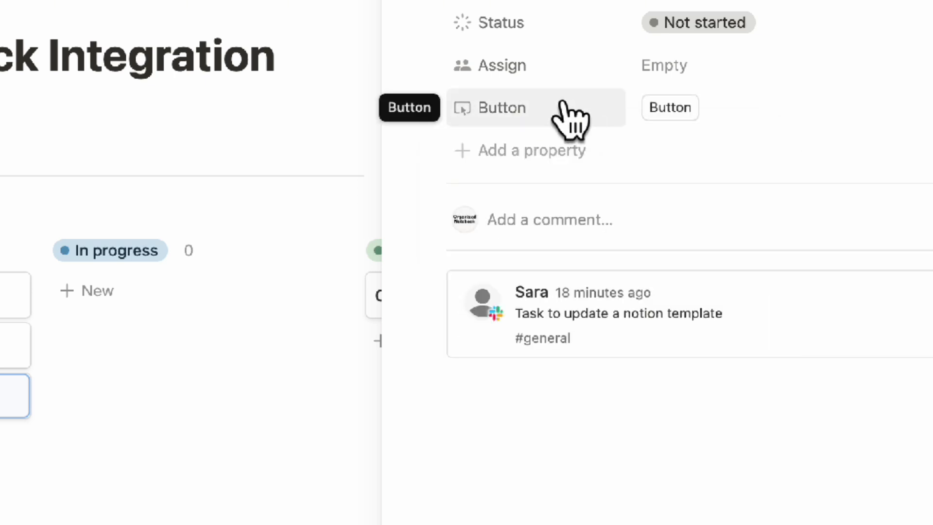
left_click(572, 122)
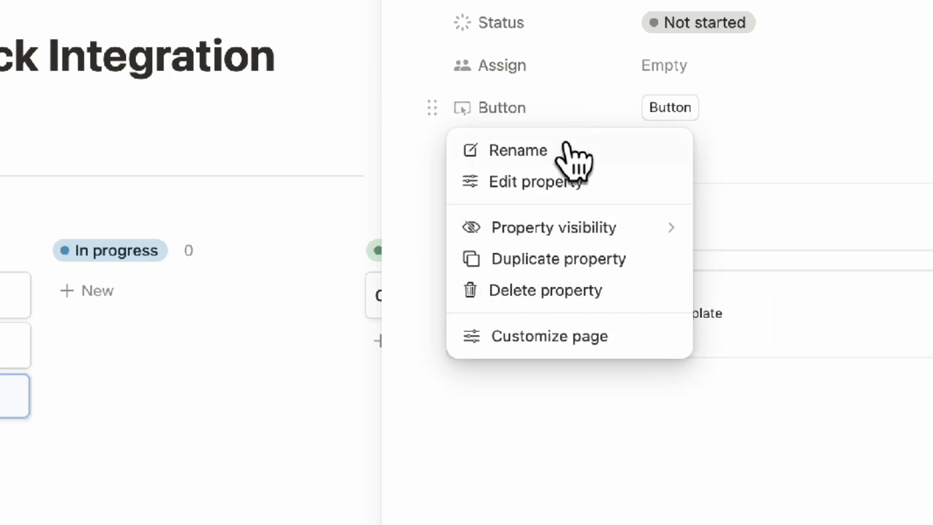
left_click(570, 152)
type("Complete")
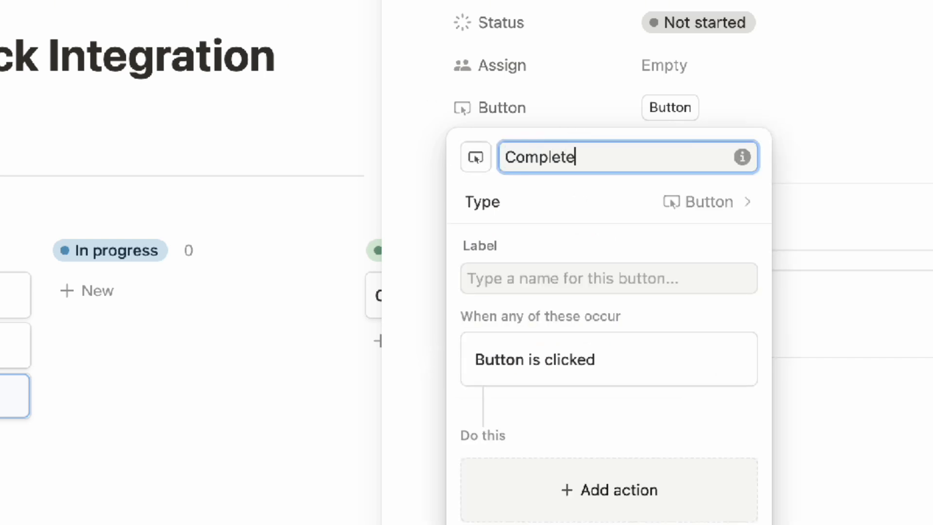
left_click(557, 120)
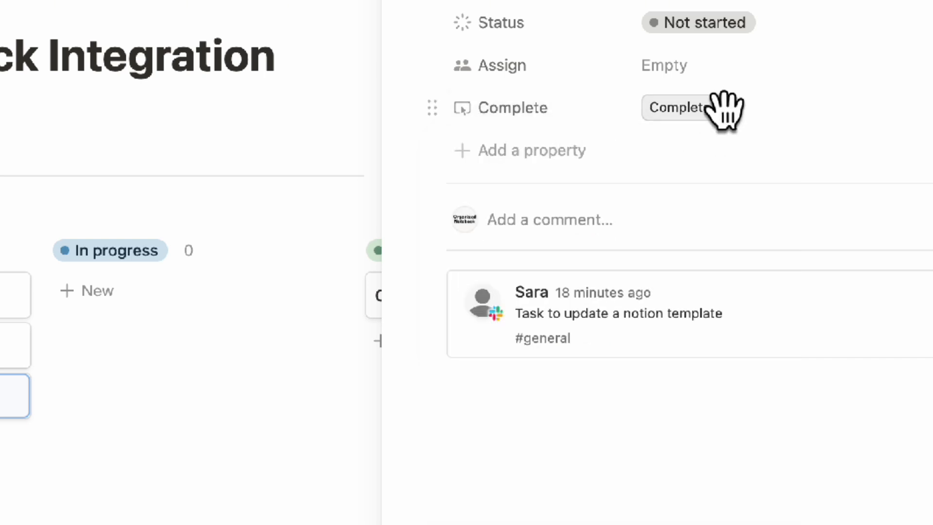
Edit the Complete property with an action that sets the page's Status to Done
left_click(555, 107)
left_click(590, 179)
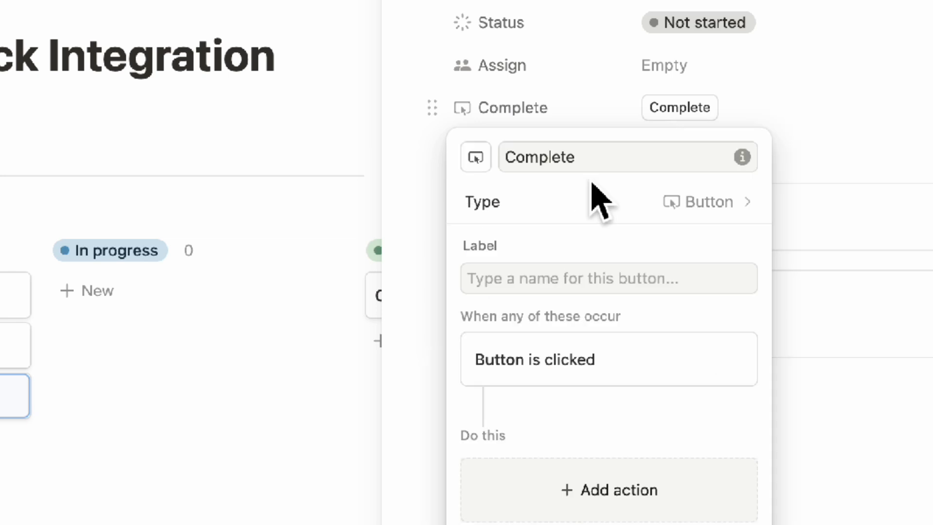
left_click(646, 506)
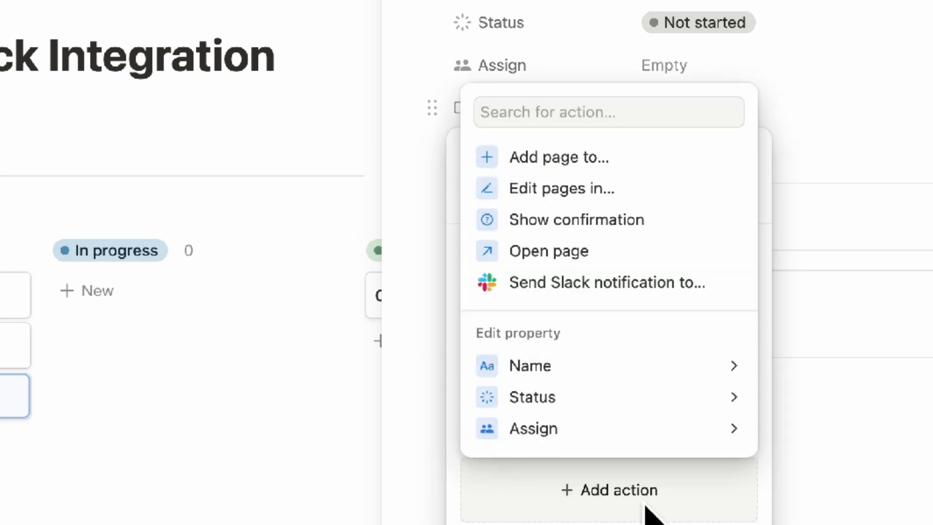
left_click(649, 396)
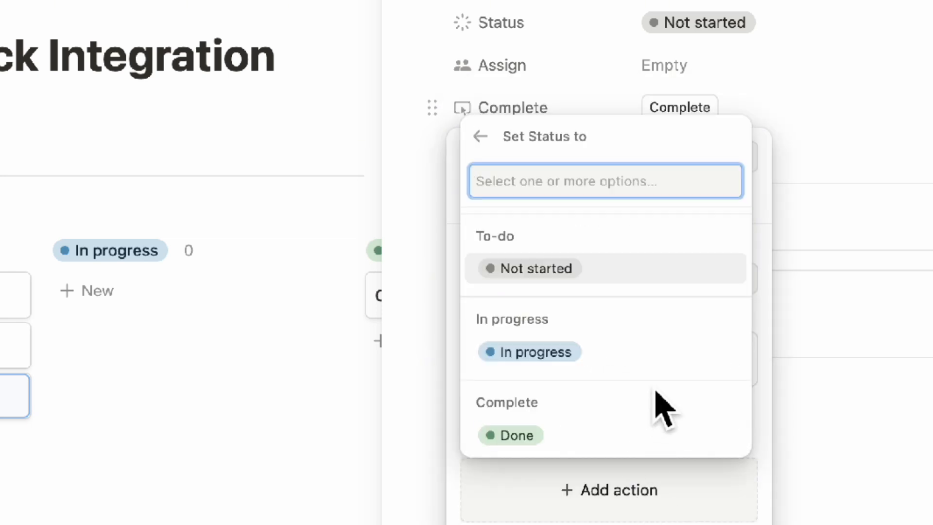
left_click(624, 445)
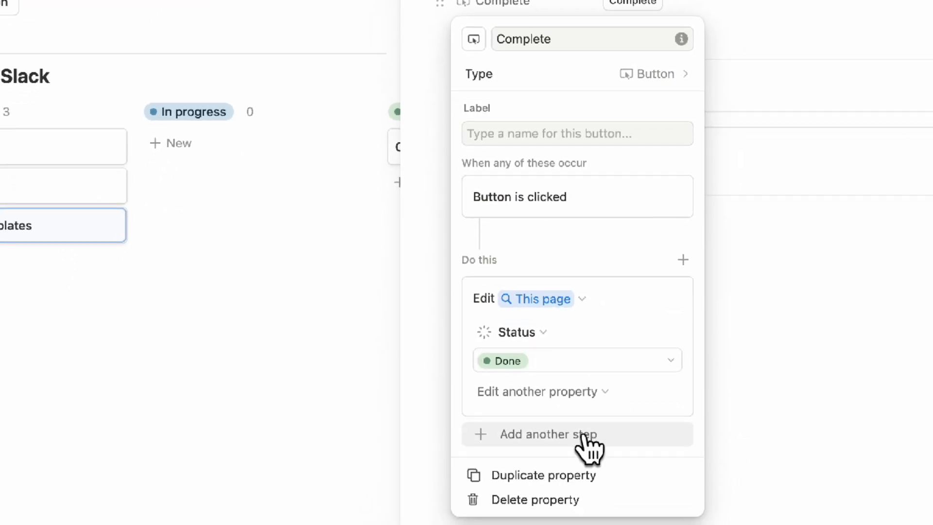
Add a second step sending a Slack notification to #updates, close the editor, and run the Complete button
left_click(591, 437)
left_click(598, 311)
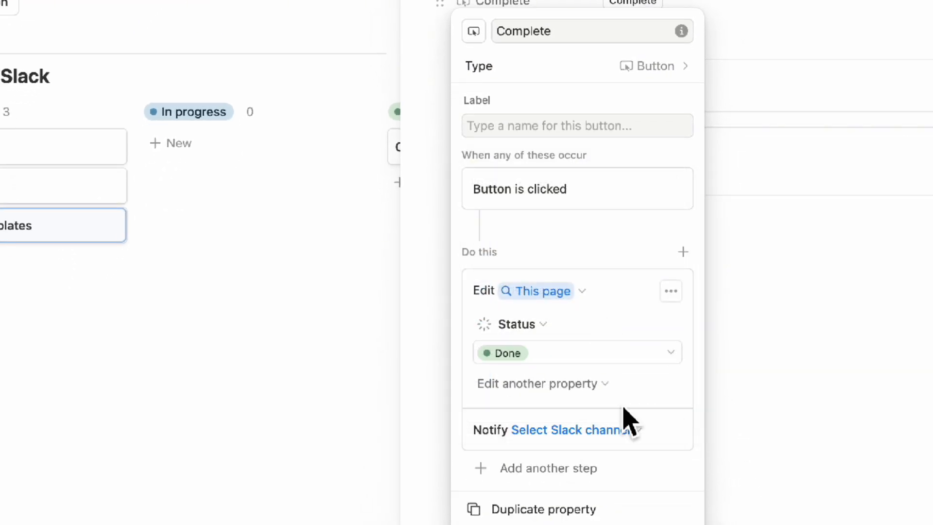
left_click(613, 435)
left_click(585, 366)
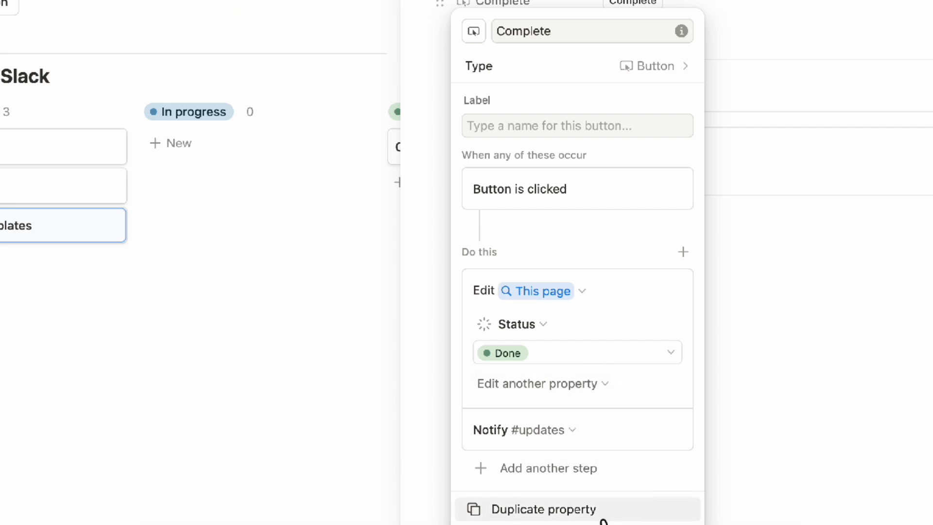
left_click(754, 21)
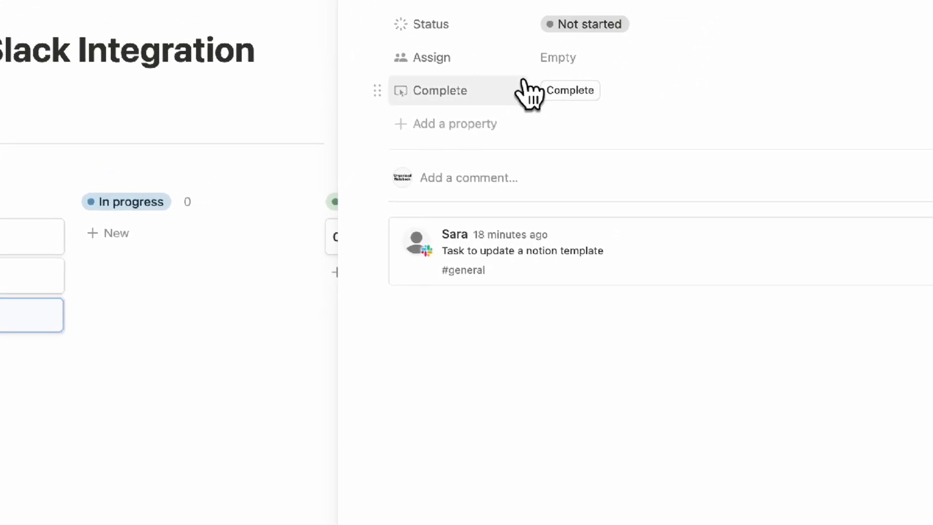
left_click(541, 144)
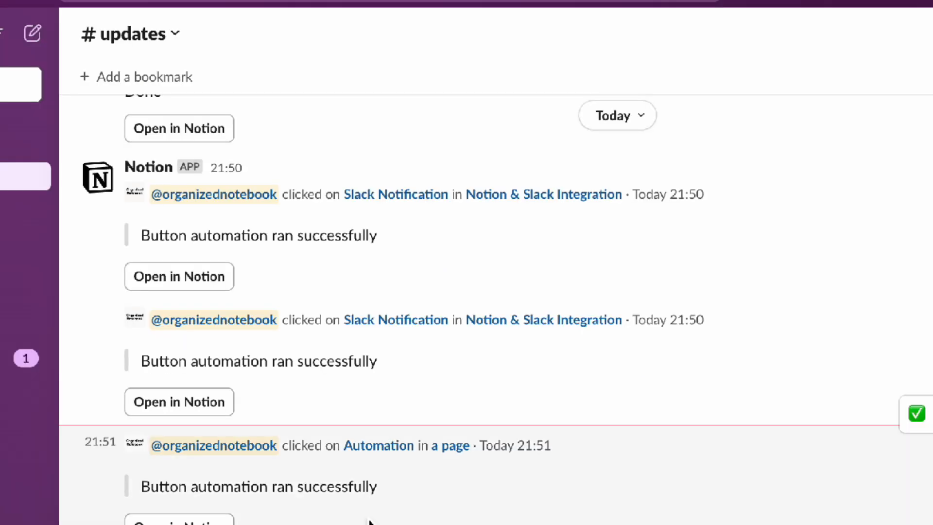
Copy the link of the newest #updates Slack message and paste it at the top of the Notion page as a preview
left_click(918, 182)
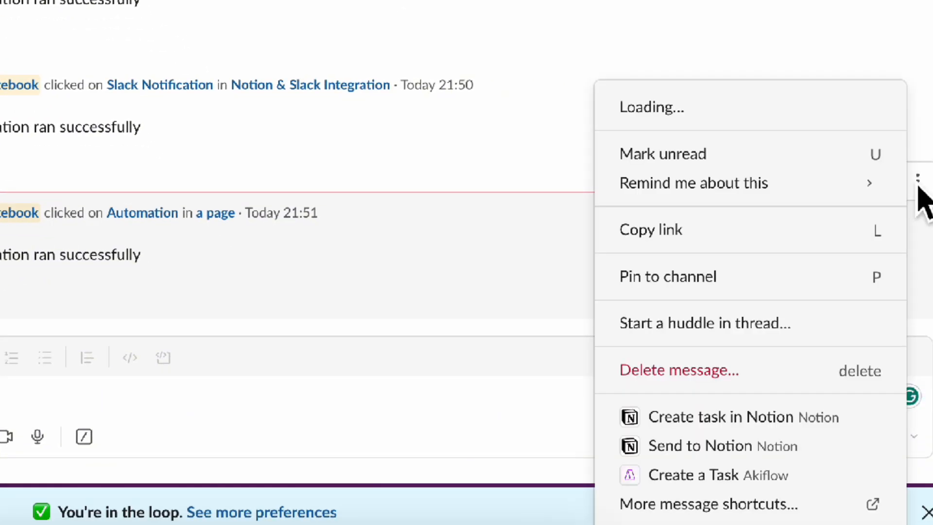
left_click(773, 231)
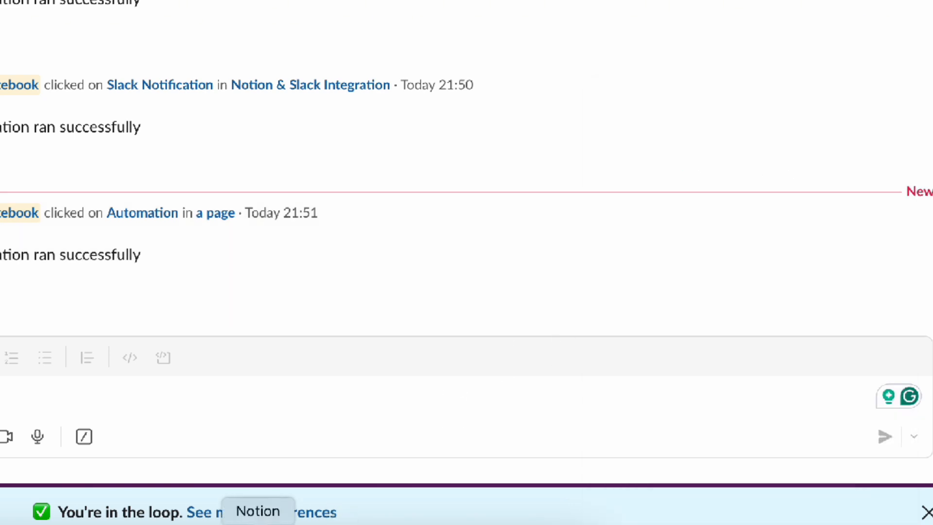
left_click(258, 524)
key("super+v")
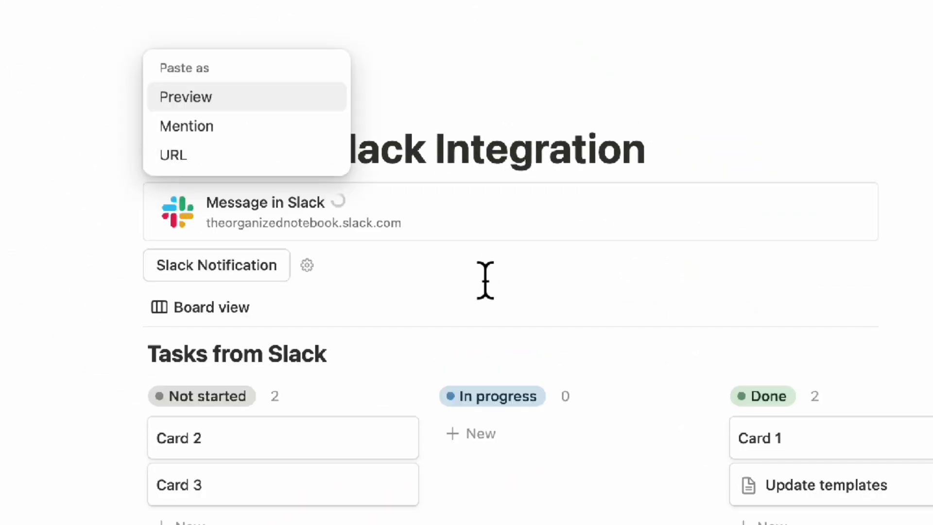
left_click(649, 163)
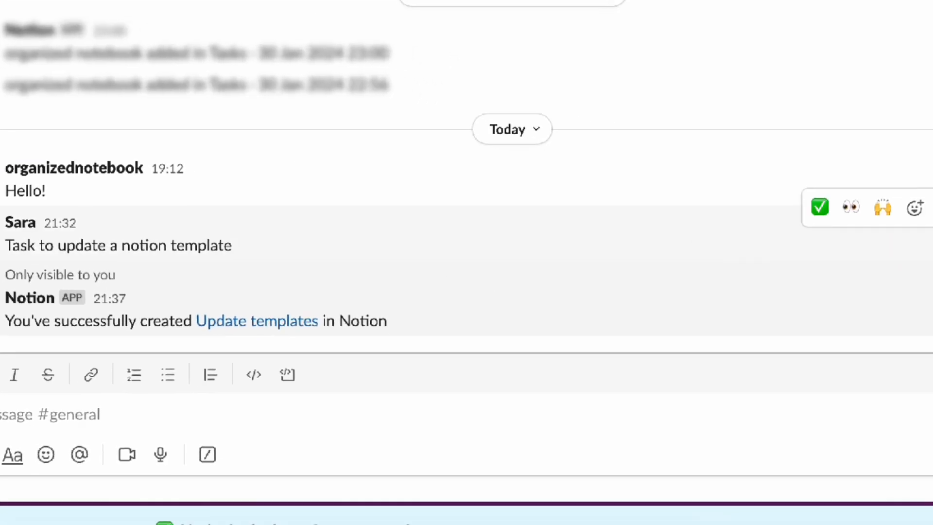
Copy the link of Sara's #general Slack message and paste it into the Notion page as a preview
left_click(921, 191)
left_click(848, 216)
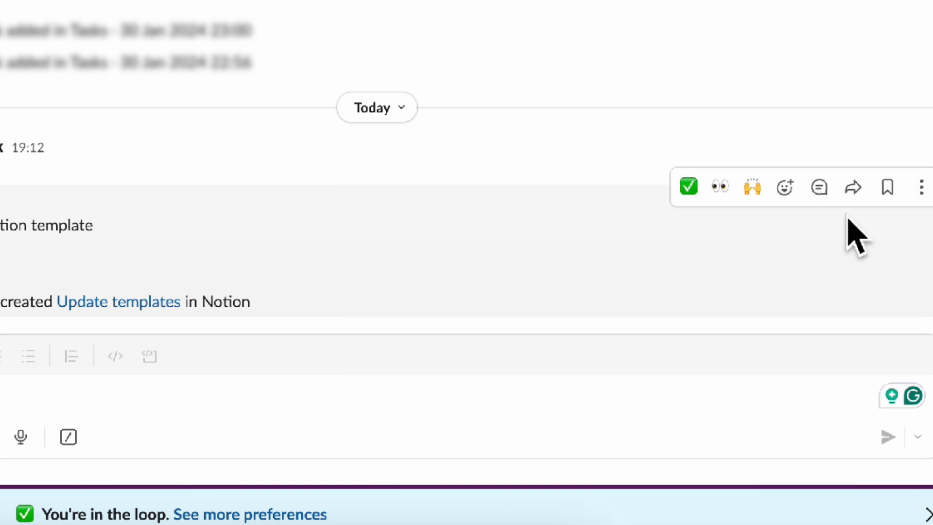
left_click(922, 193)
left_click(879, 223)
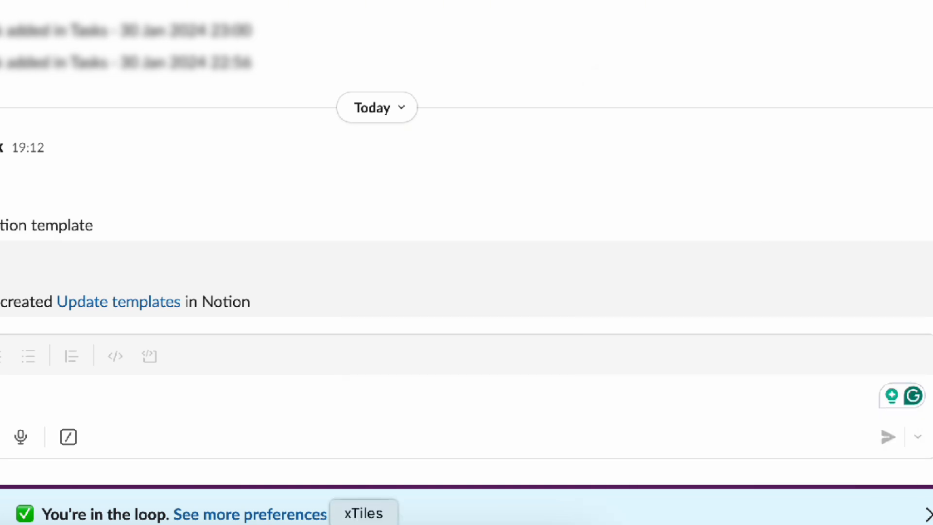
left_click(246, 523)
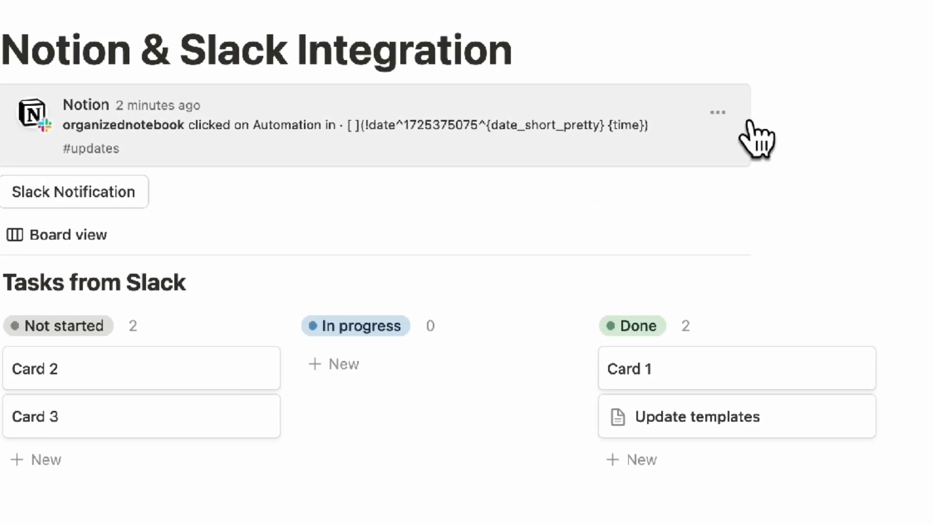
key("Return")
key("super+v")
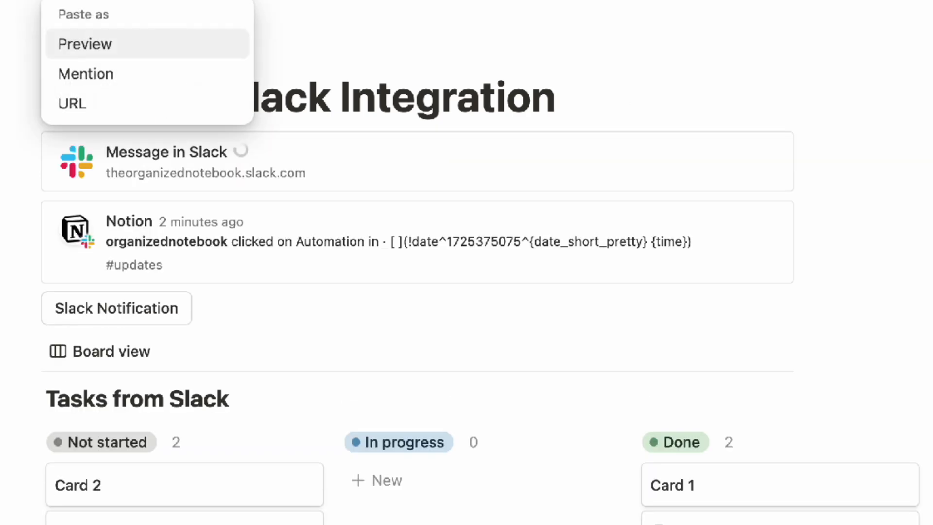
left_click(163, 45)
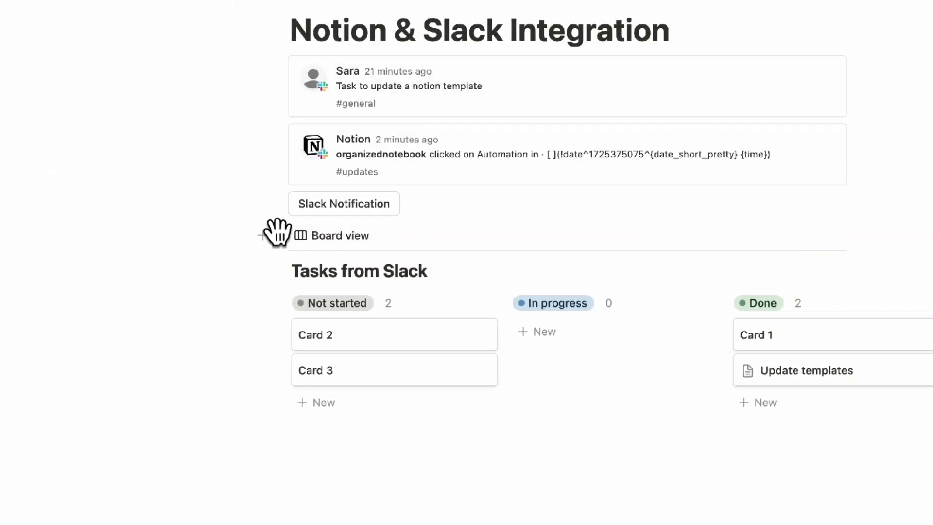
Copy the board database's block link and post it as a message in Slack #general
left_click(280, 235)
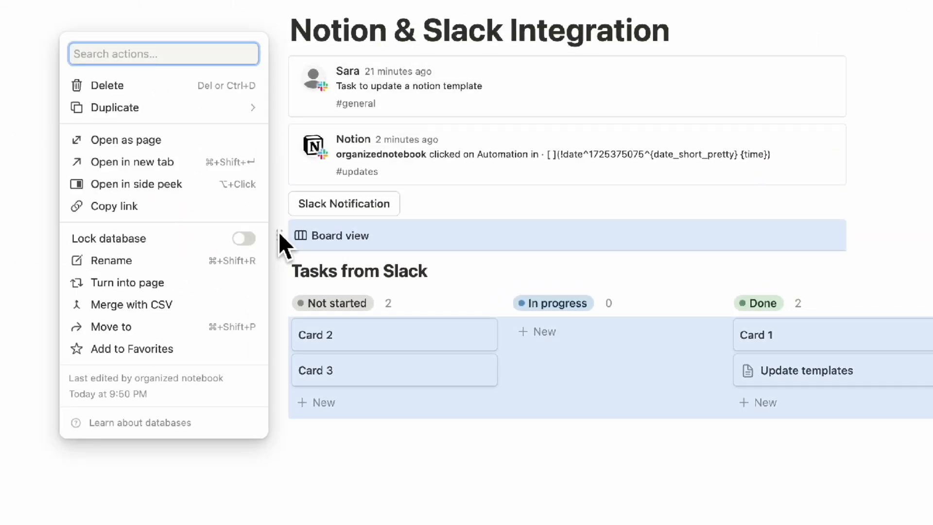
left_click(216, 208)
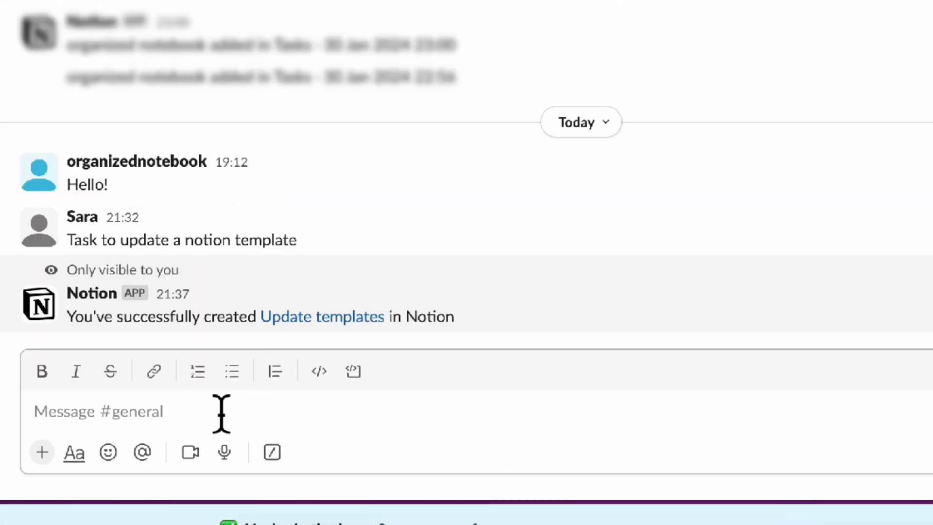
left_click(188, 425)
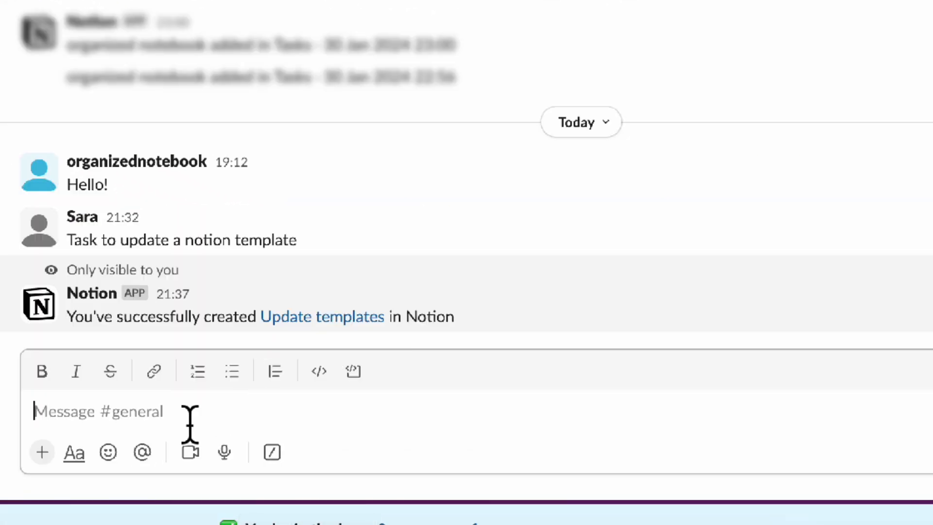
key("ctrl+v")
key("Return")
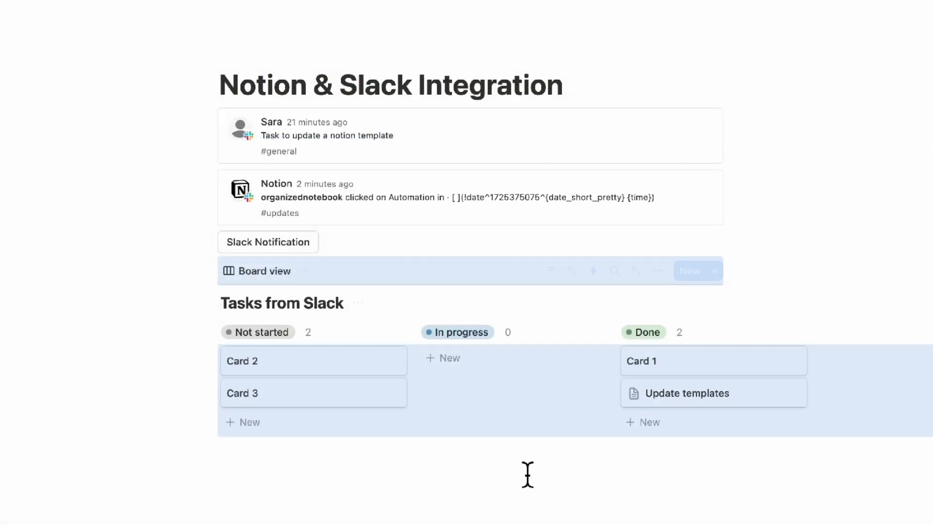
Open Card 2, add an AI summary property, and try the autofill on this page
left_click(528, 474)
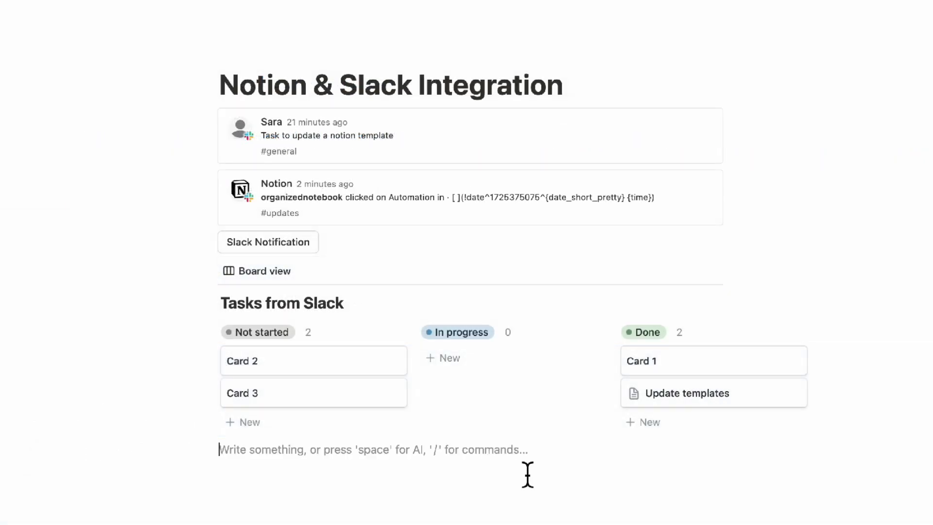
left_click(307, 376)
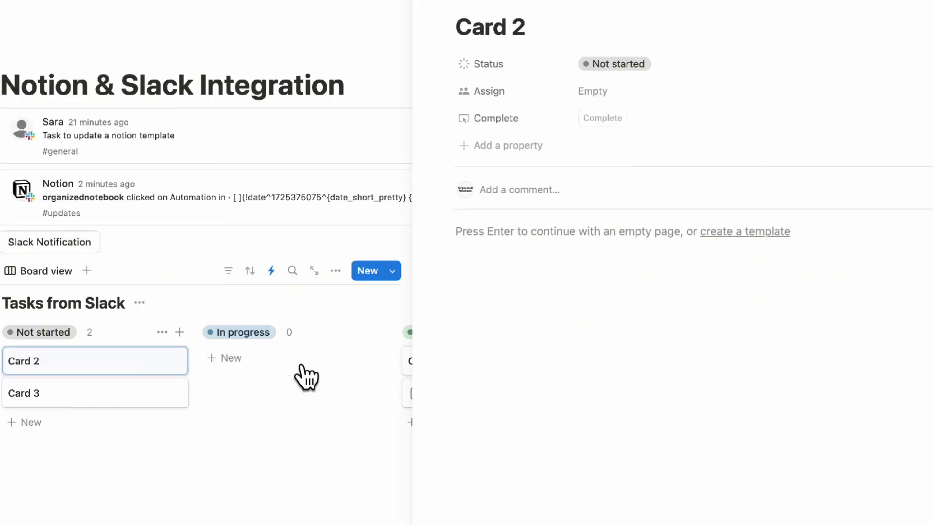
left_click(516, 145)
type("ai")
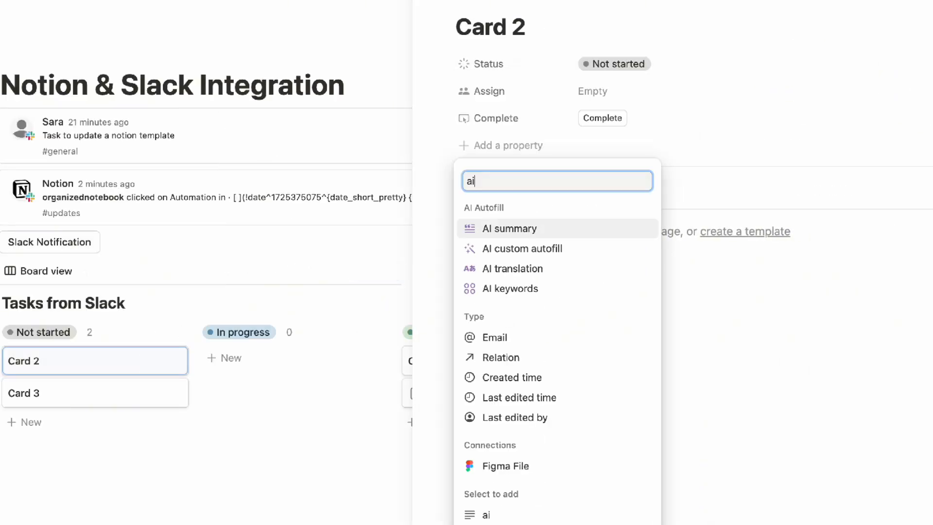
left_click(556, 228)
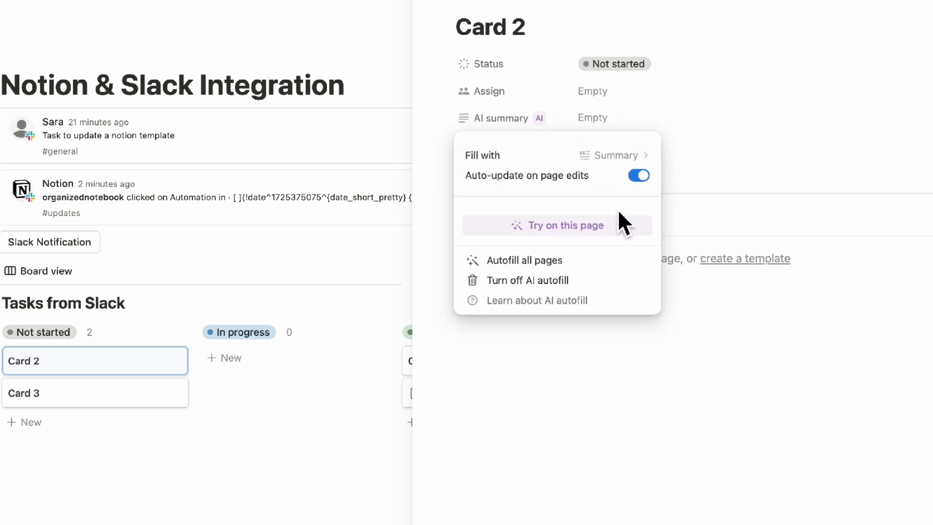
left_click(600, 229)
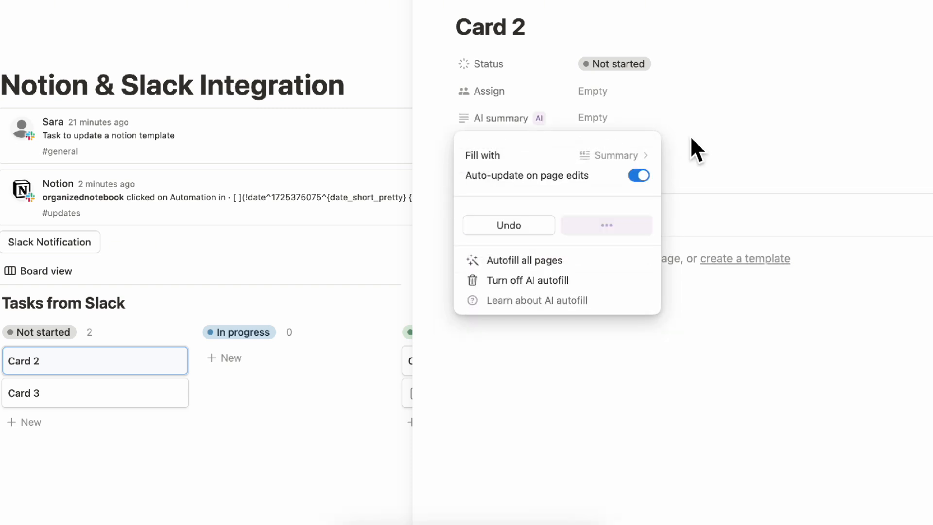
left_click(718, 134)
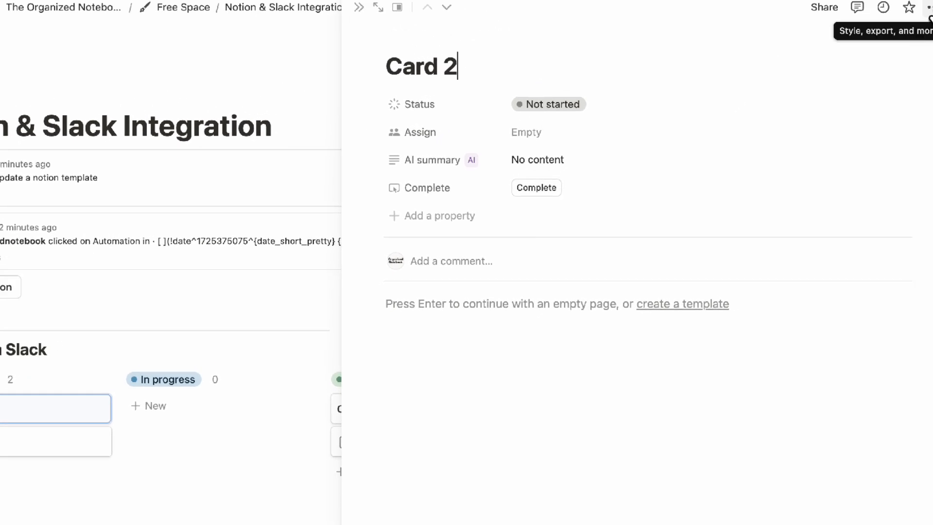
Copy Card 2's page link and post it in Slack #general
left_click(930, 16)
left_click(875, 239)
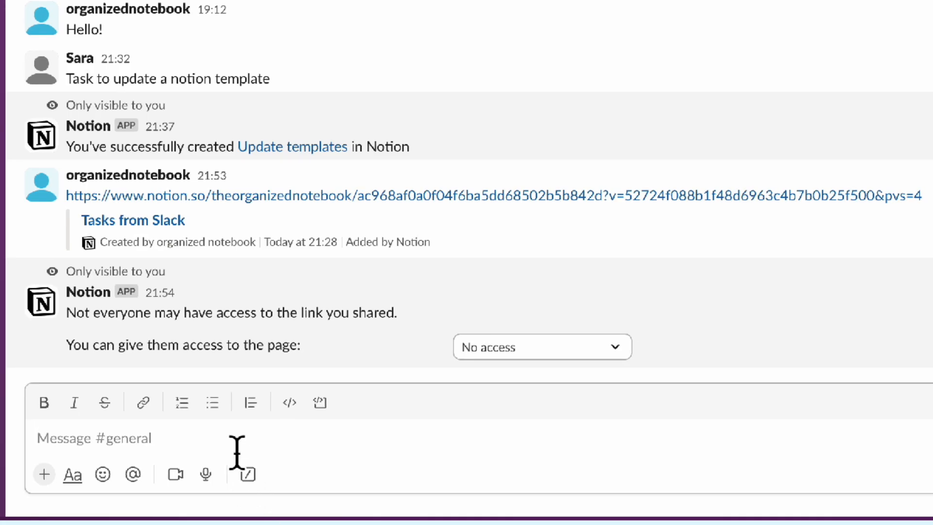
key("super+v")
key("Return")
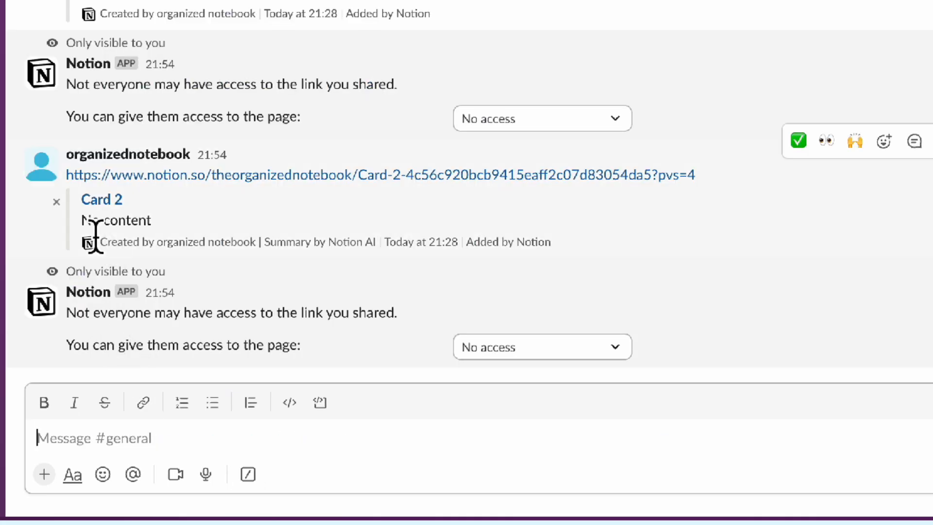
Examine the summary text in Card 2's link preview in Slack
left_click_drag(82, 221, 170, 244)
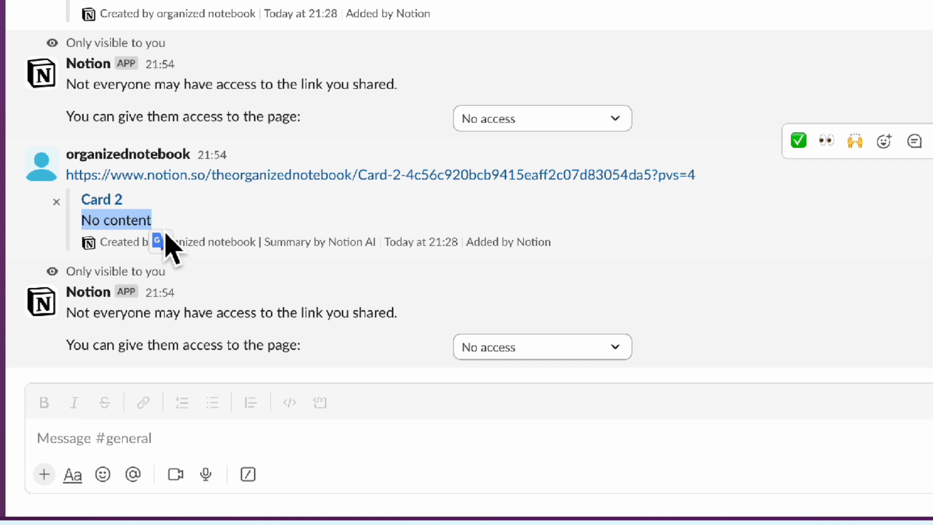
left_click(107, 228)
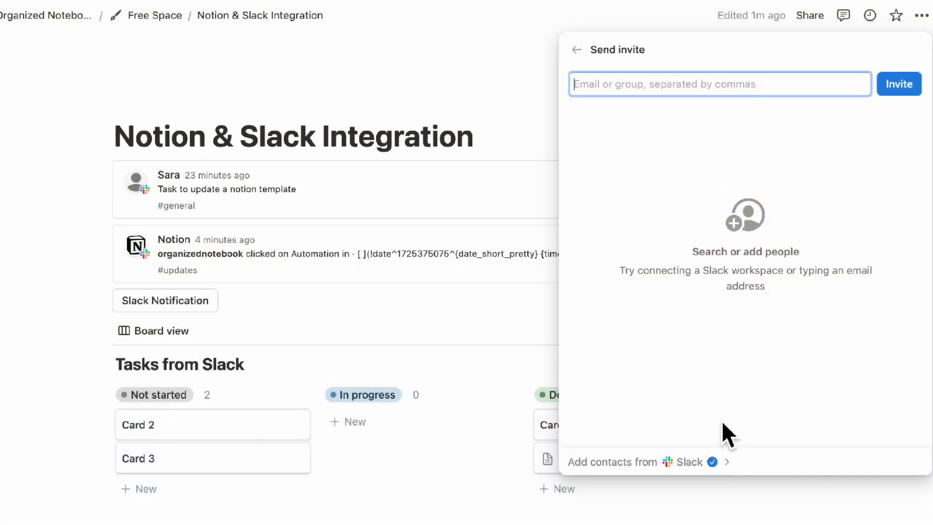
Open the option to add contacts from Slack in the page's Send invite panel
left_click(725, 458)
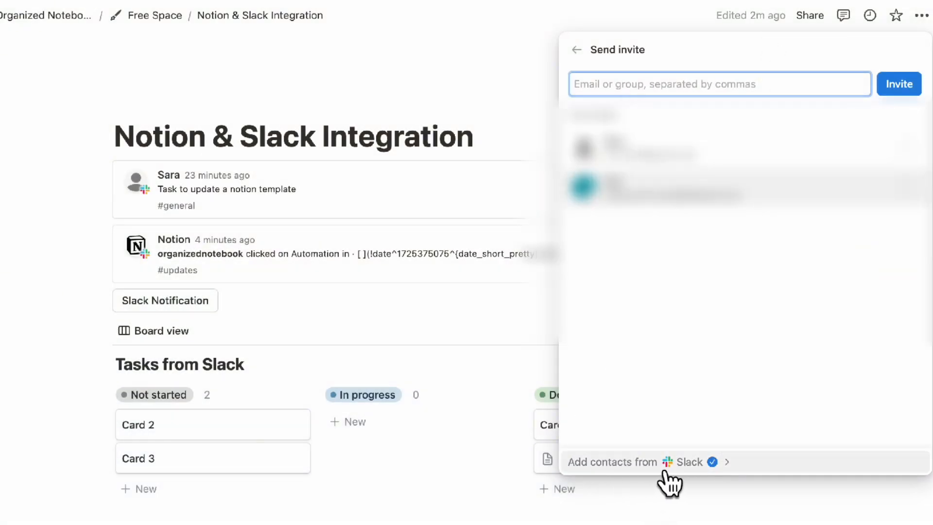